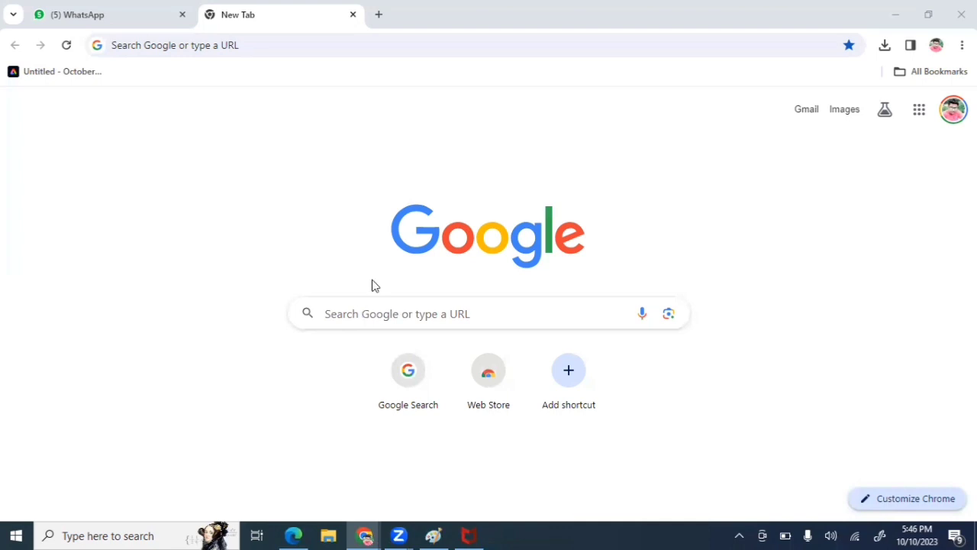
Search Google for "introducing chatgpt".
left_click(387, 312)
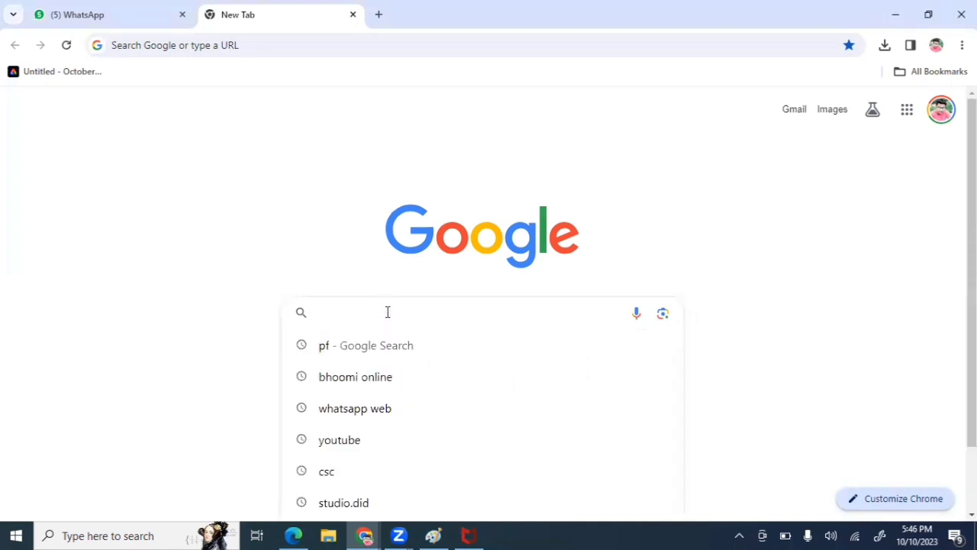
type("introducing chatgpt")
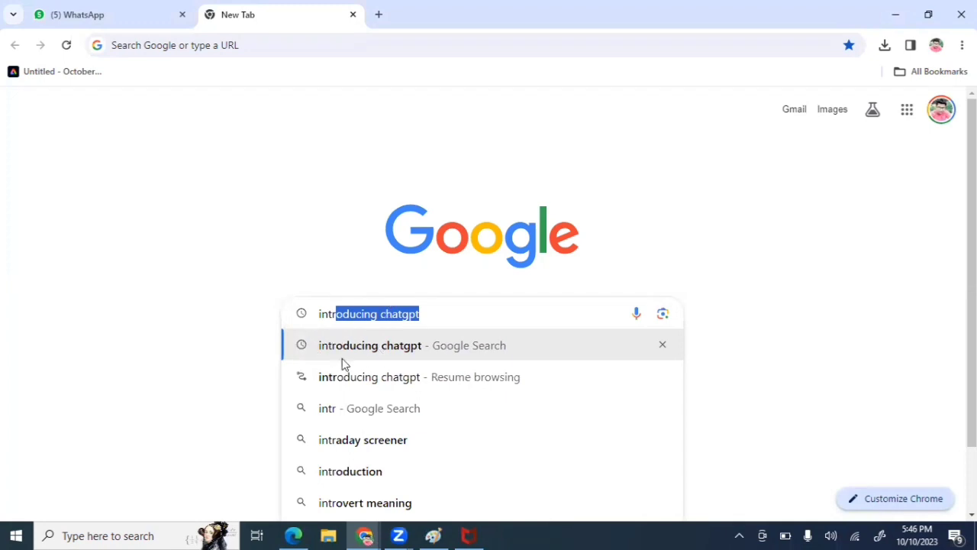
left_click(378, 349)
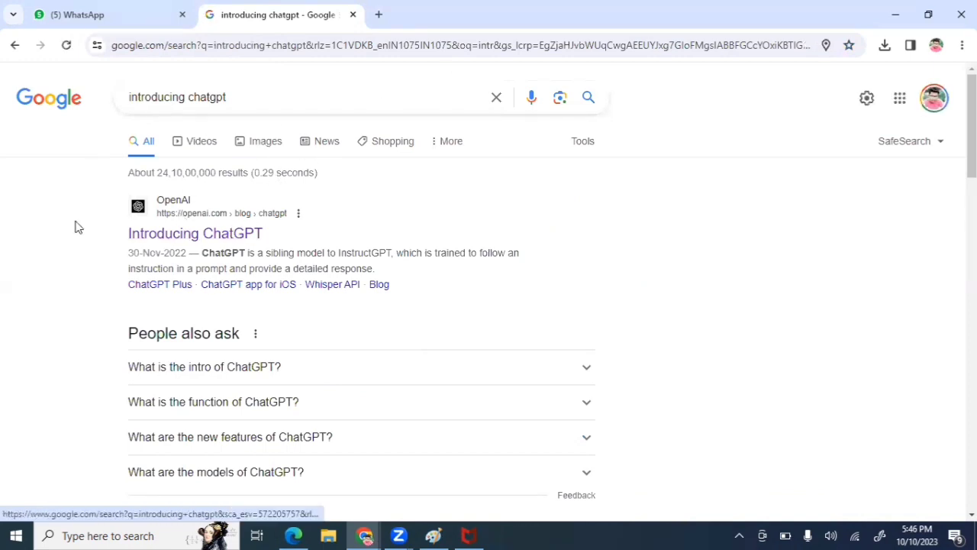
Open OpenAI's Introducing ChatGPT article from the results and launch ChatGPT from it.
left_click(237, 239)
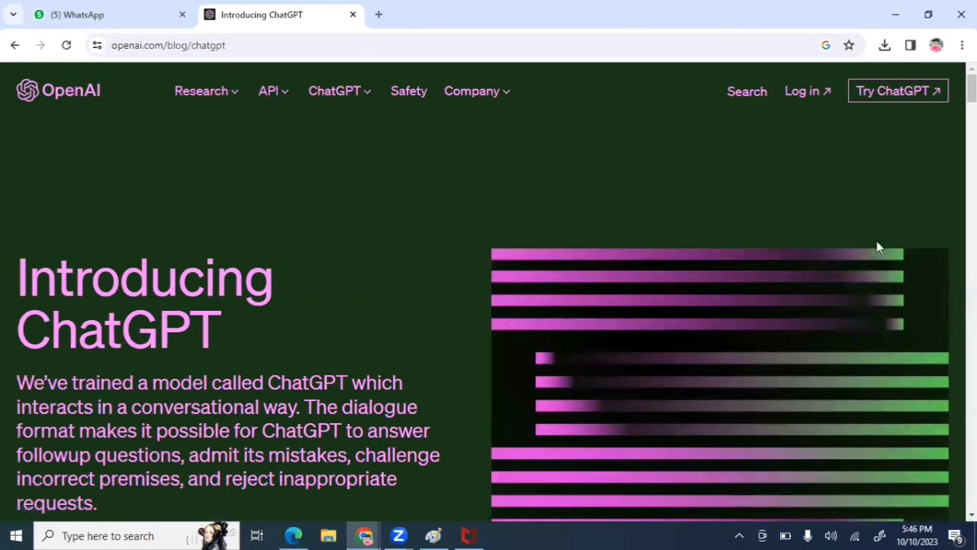
scroll(154, 224, "down", 2)
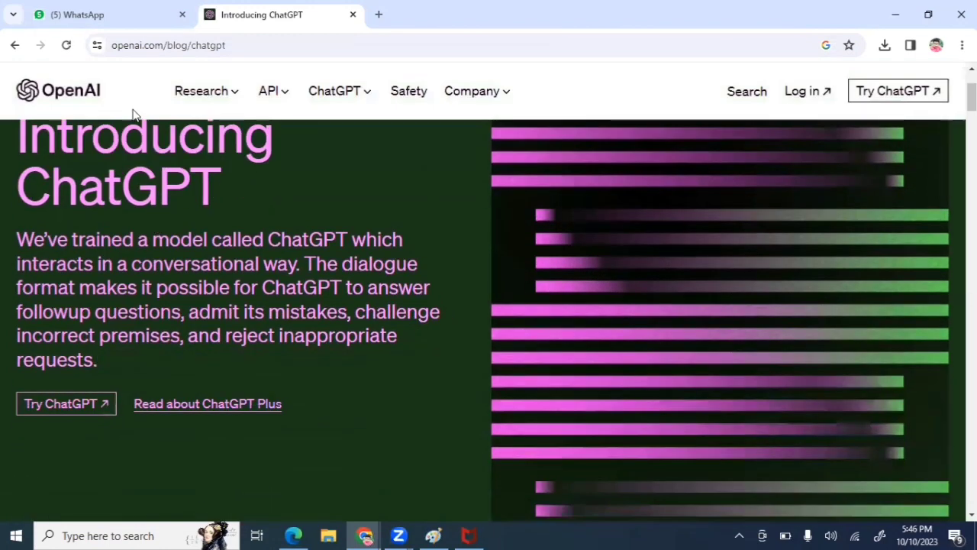
left_click(55, 407)
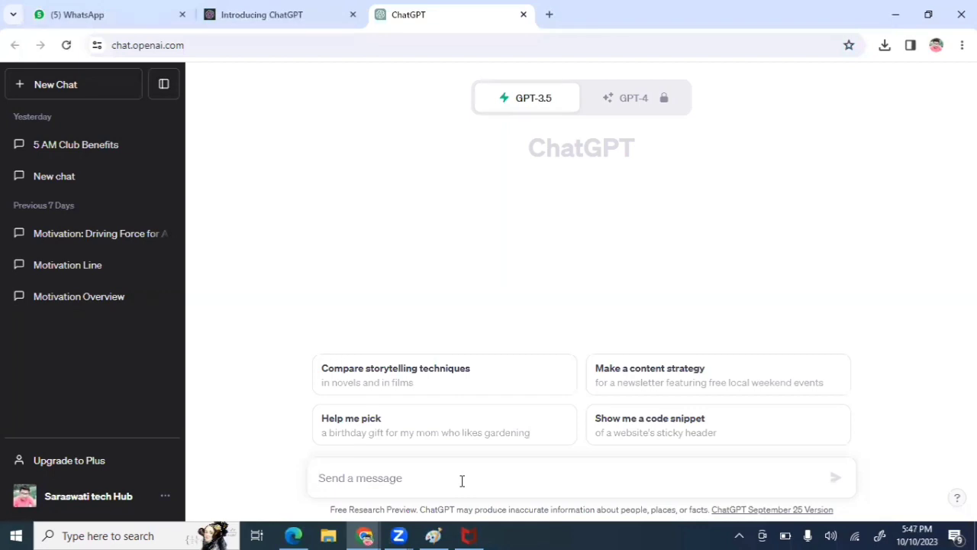
Send ChatGPT the prompt "5am club book".
type("5a")
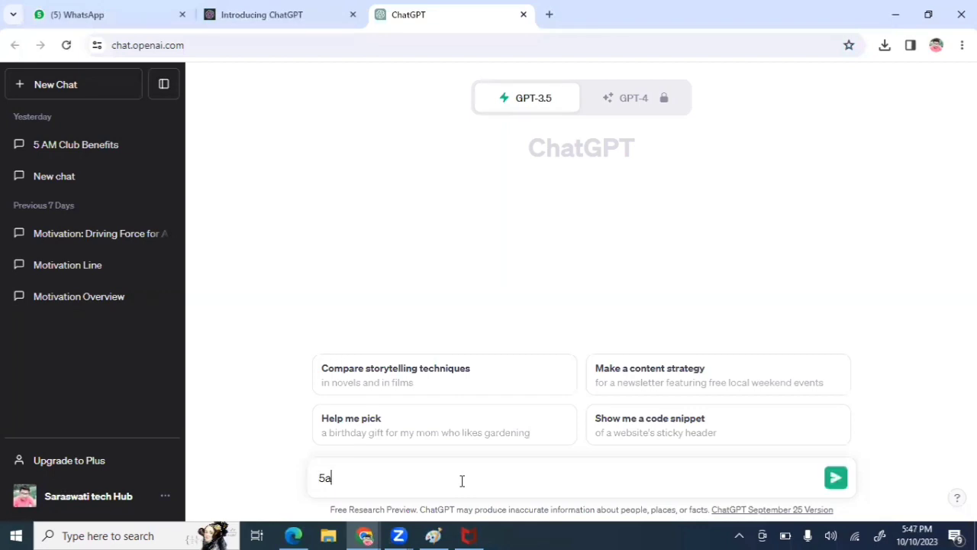
type("m club book")
key("Return")
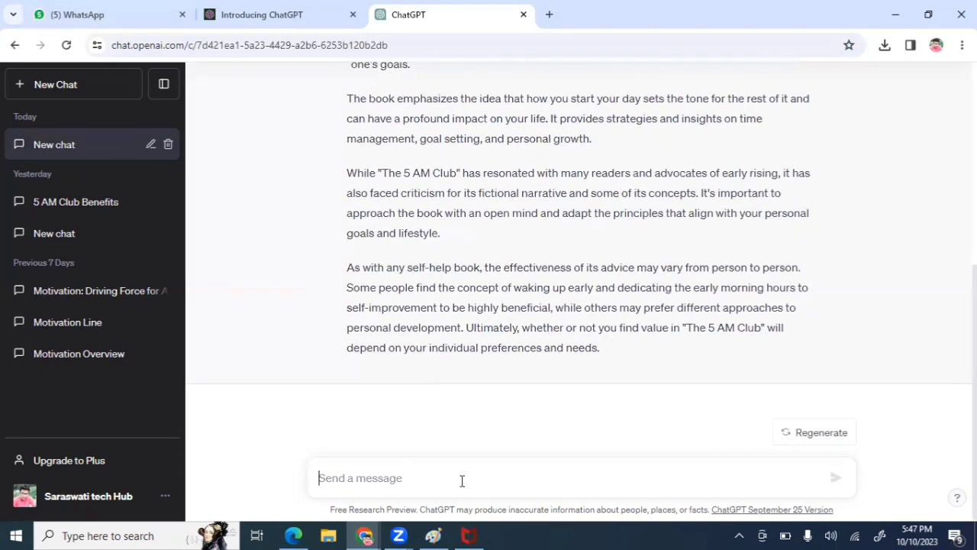
Read through ChatGPT's reply about the 5 AM Club book from the prompt to its closing paragraph.
scroll(459, 335, "up", 5)
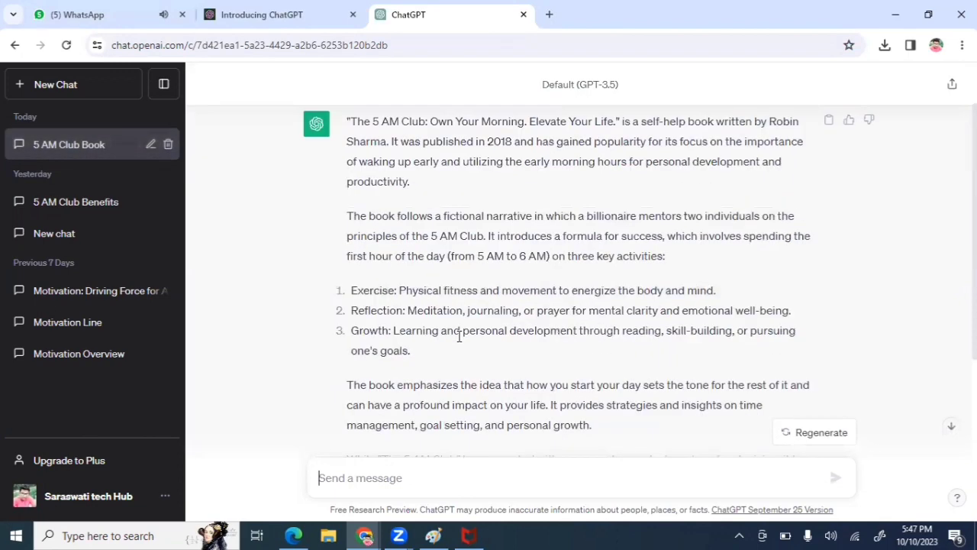
left_click_drag(345, 134, 468, 153)
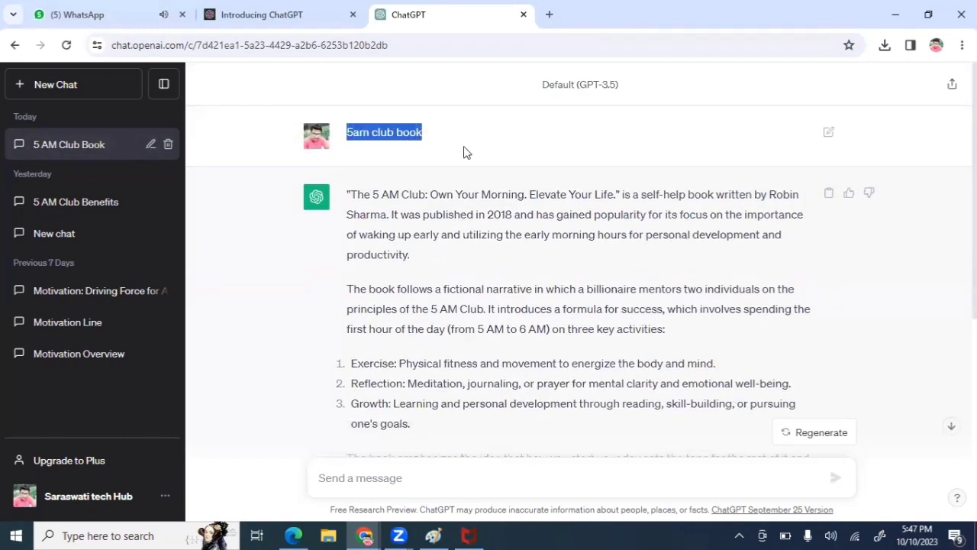
left_click_drag(345, 194, 824, 481)
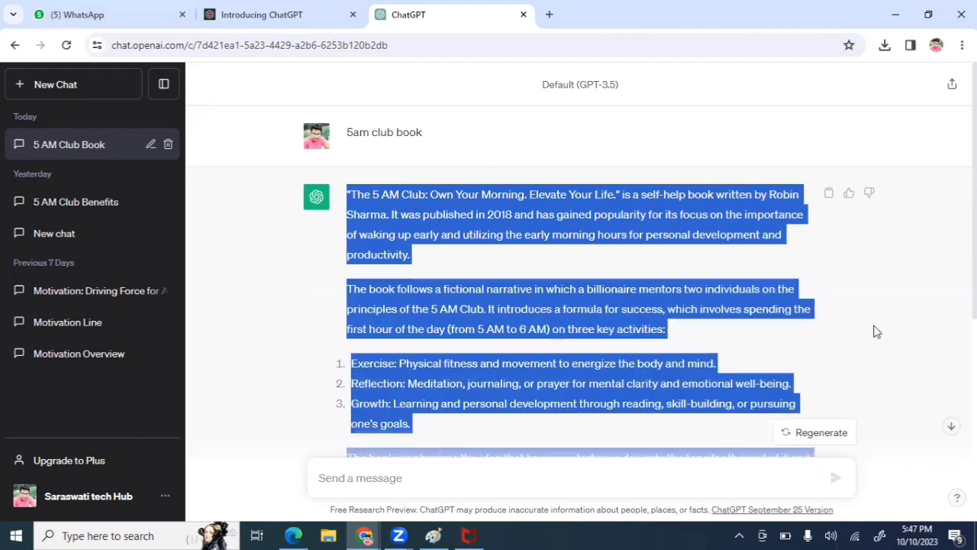
left_click(878, 331)
scroll(516, 302, "down", 2)
scroll(516, 302, "down", 3)
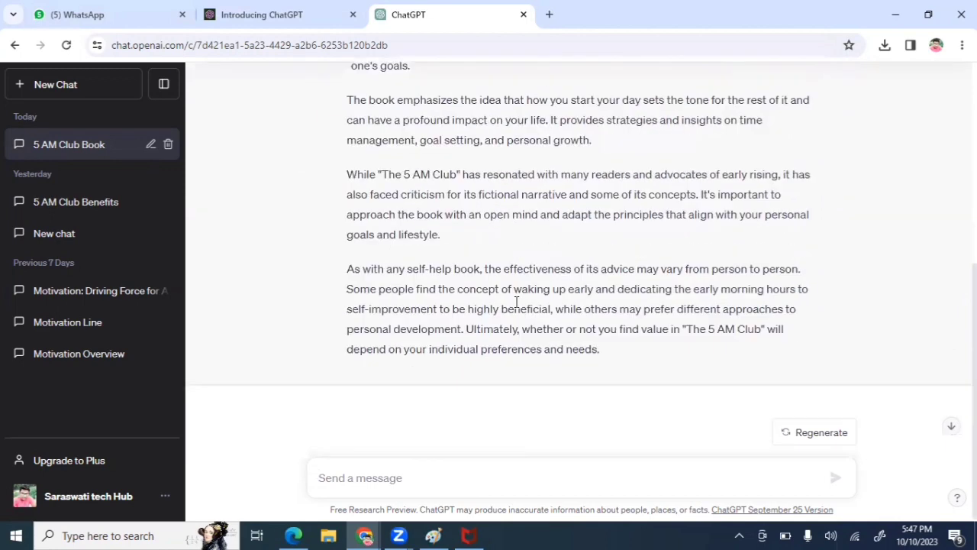
scroll(492, 335, "up", 3)
scroll(493, 336, "up", 2)
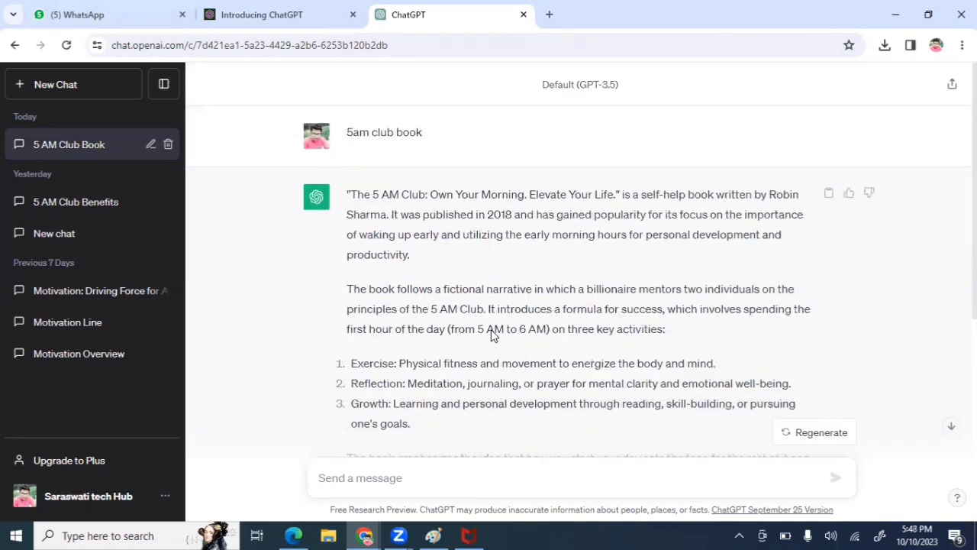
scroll(480, 321, "down", 1)
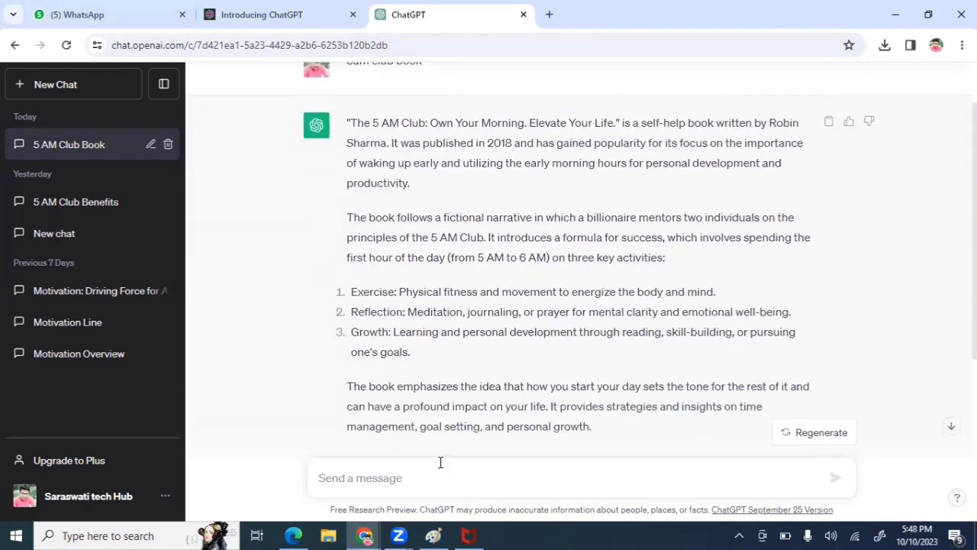
Send the prompt "motivational quote one line" in the same chat.
left_click(433, 483)
type("moti")
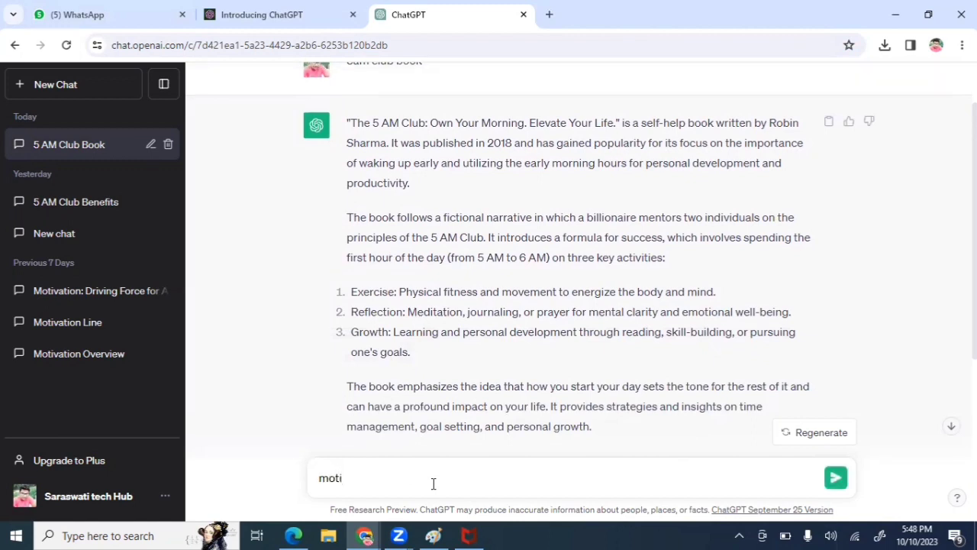
type("vational quote one line")
left_click(837, 479)
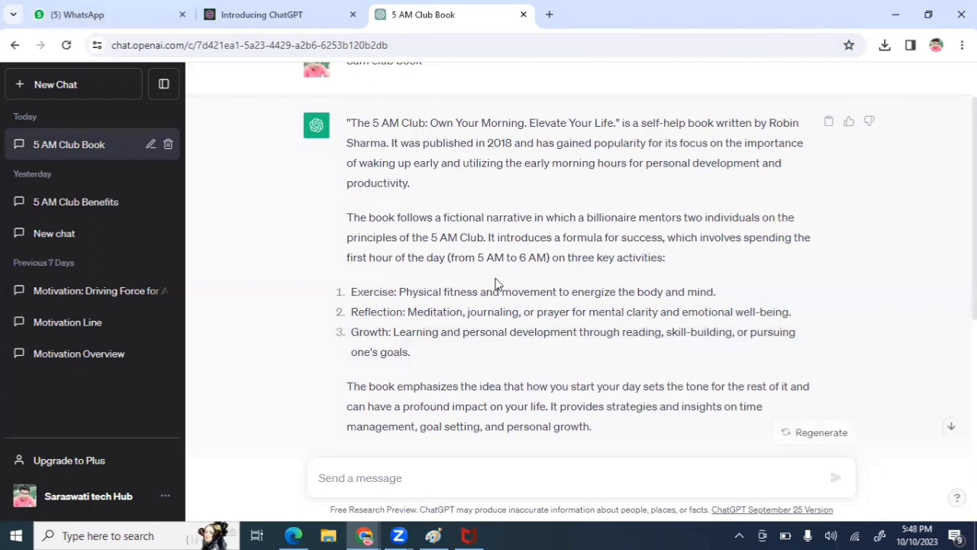
Copy the one-line quote "Believe in yourself and you can achieve anything." from ChatGPT's latest reply.
scroll(494, 282, "up", 1)
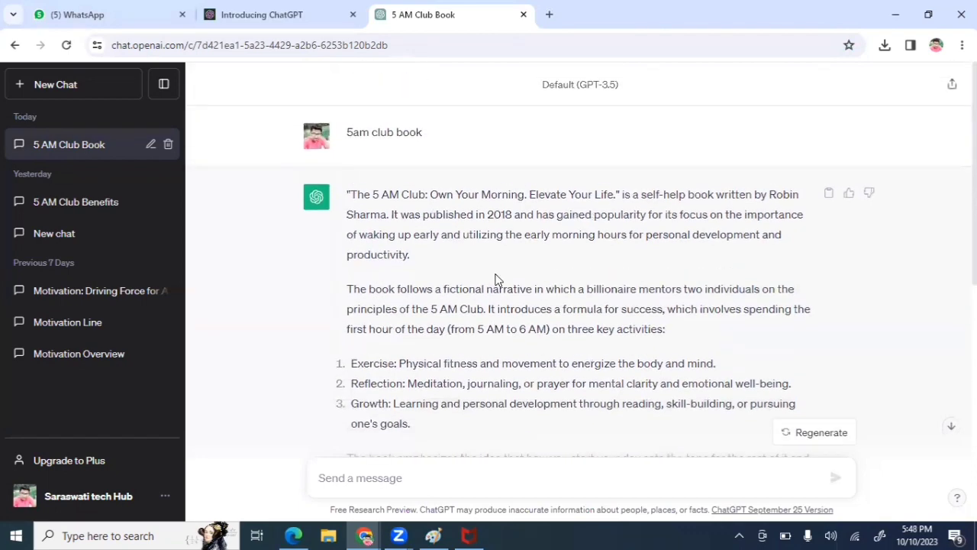
scroll(473, 184, "down", 10)
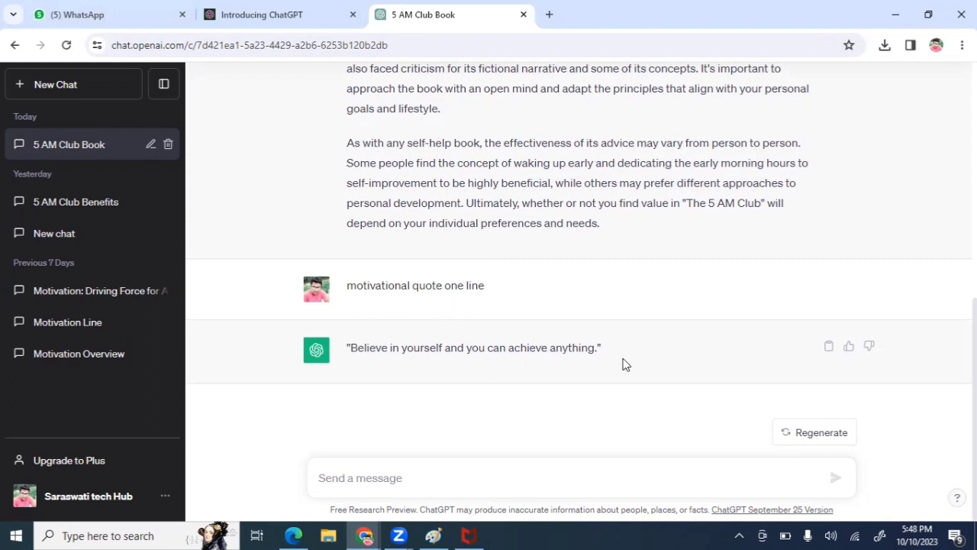
left_click_drag(598, 353, 344, 347)
right_click(423, 347)
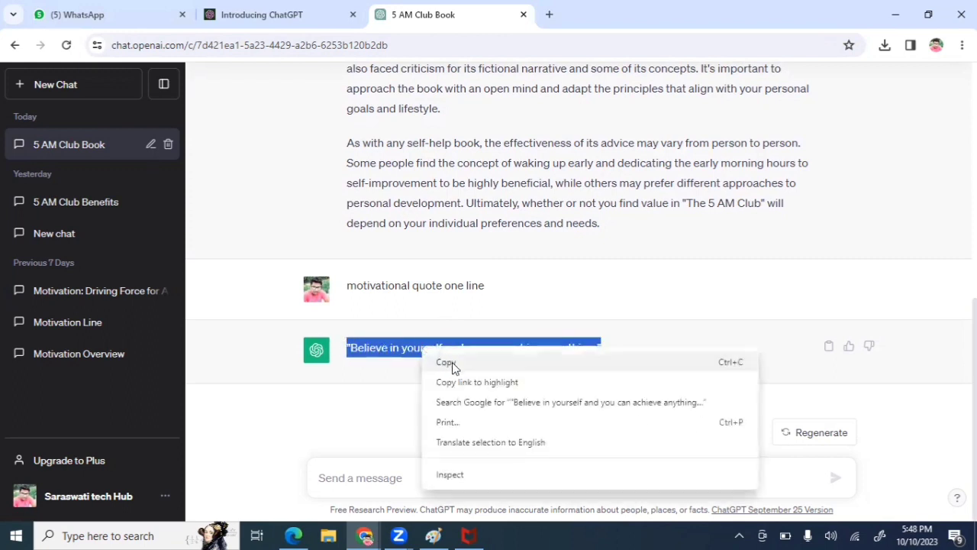
left_click(453, 362)
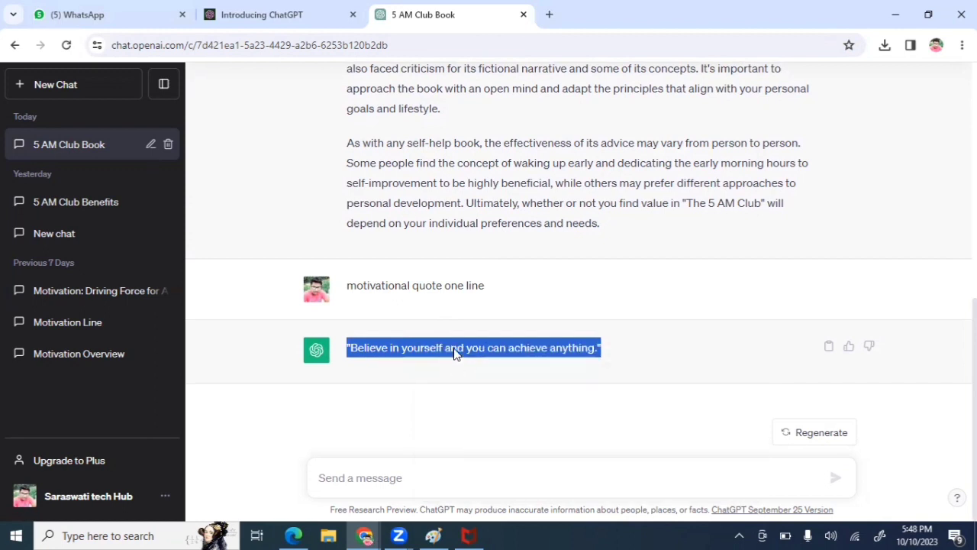
Search Google for elevenlabs in a new tab and open the ElevenLabs website.
left_click(547, 9)
type("el")
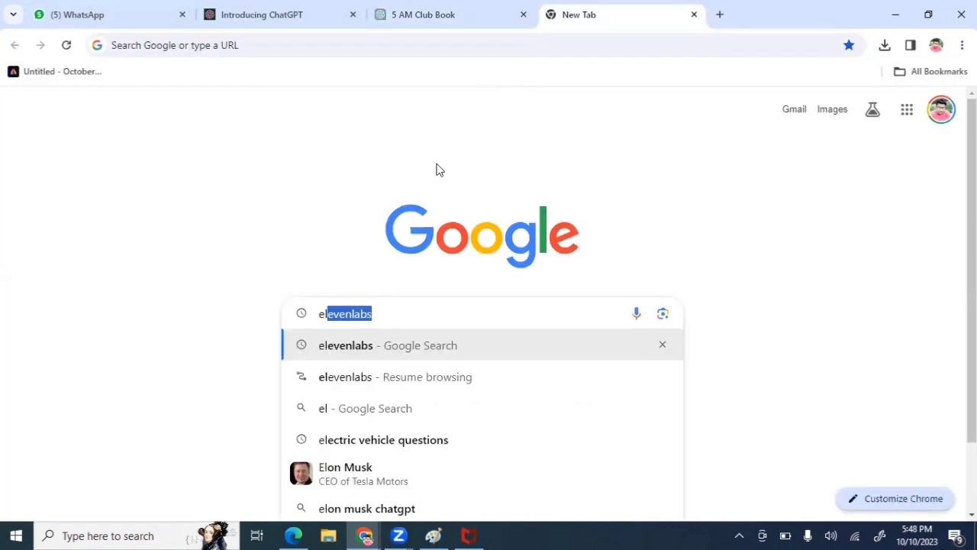
left_click(351, 345)
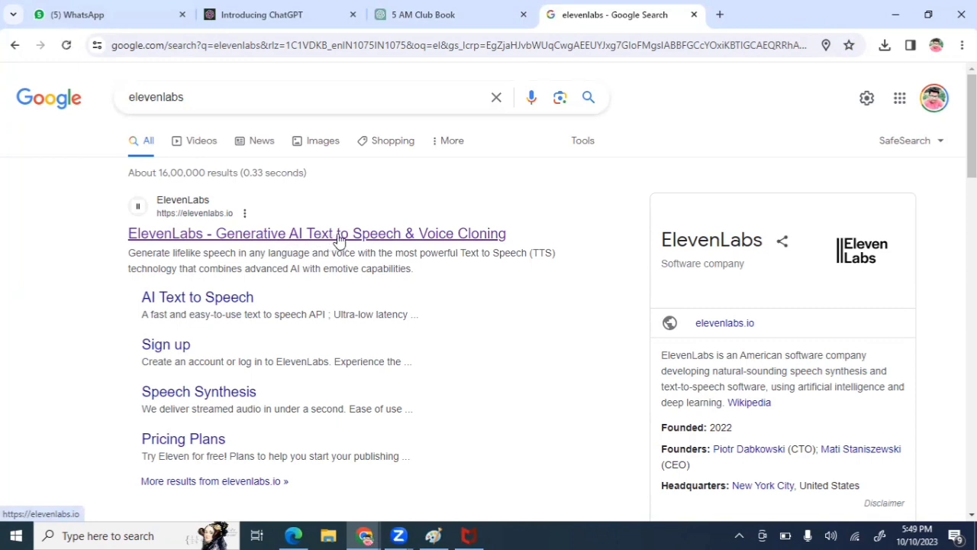
left_click(340, 235)
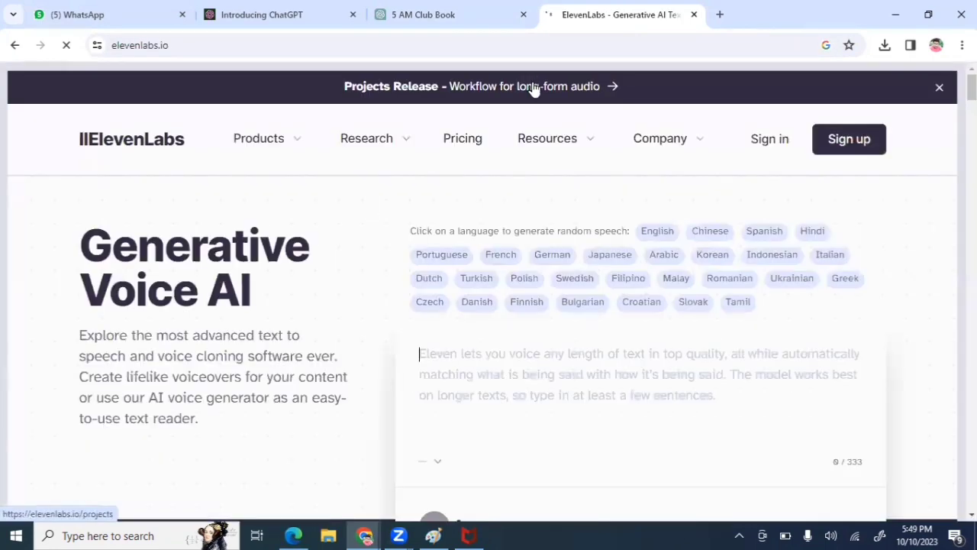
Generate speech from the copied quote with the Daniel voice and download the audio.
scroll(408, 268, "down", 2)
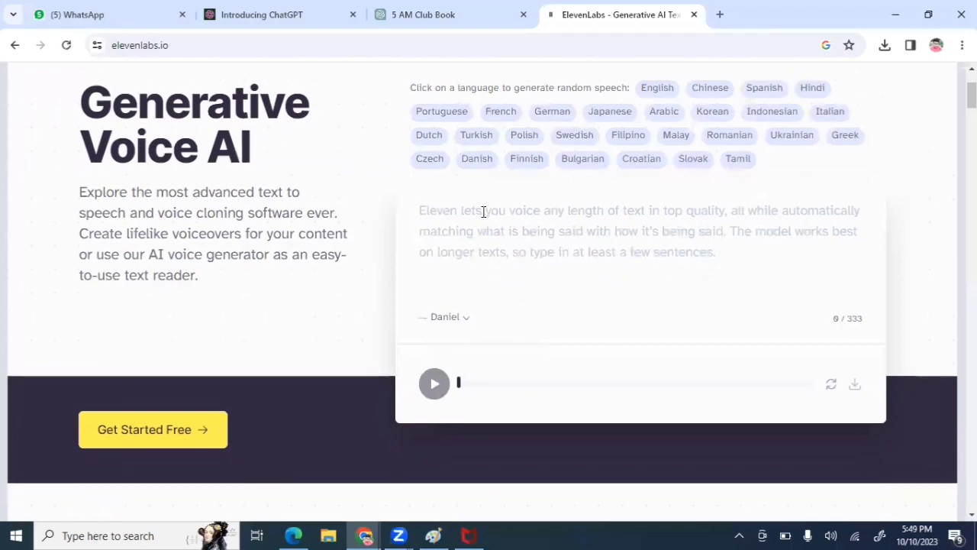
key("ctrl+v")
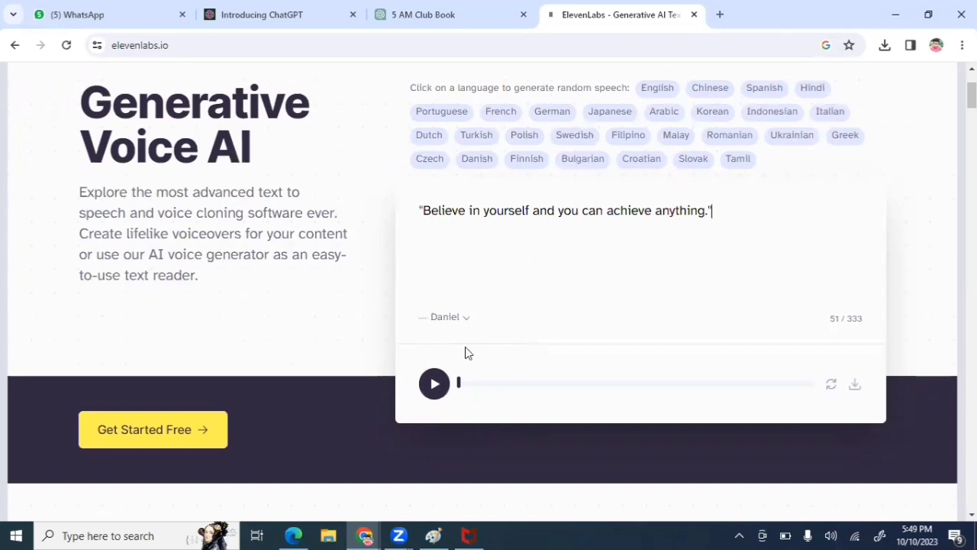
left_click(434, 387)
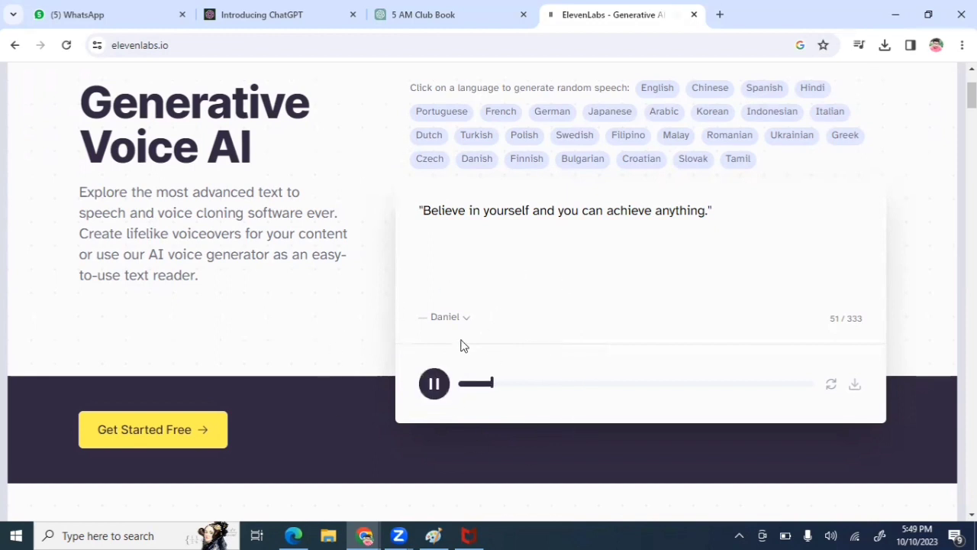
left_click(433, 388)
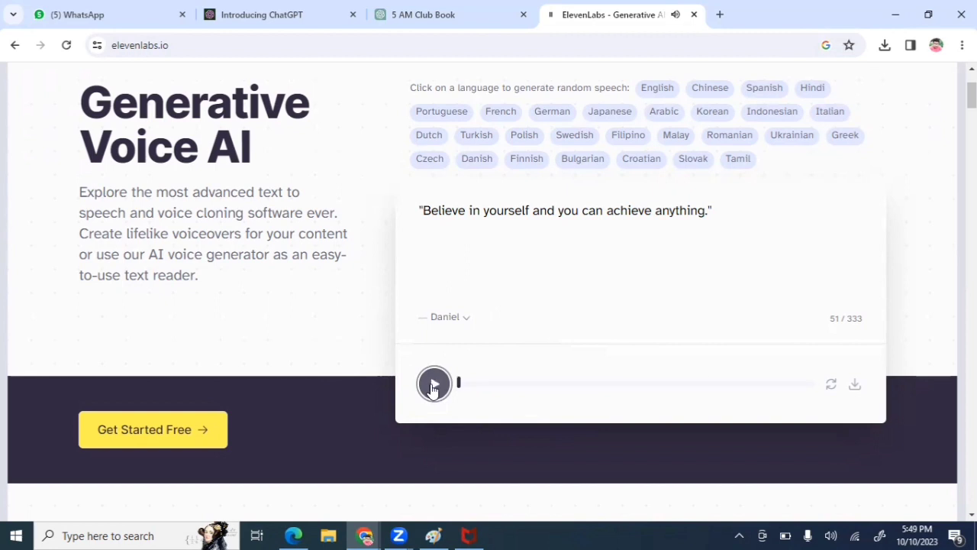
left_click(855, 385)
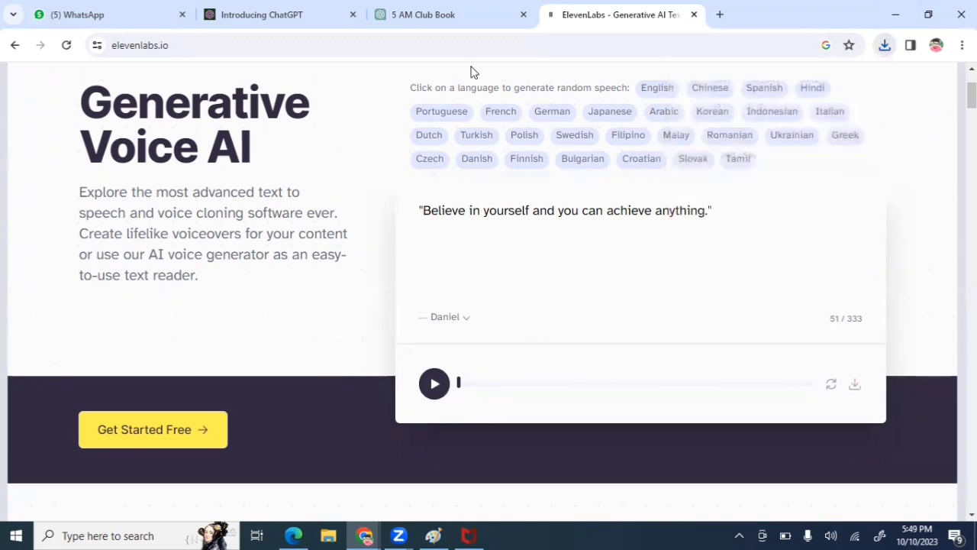
Search Google for studio.did in another new tab and open the Studio D-ID site.
key("ctrl+t")
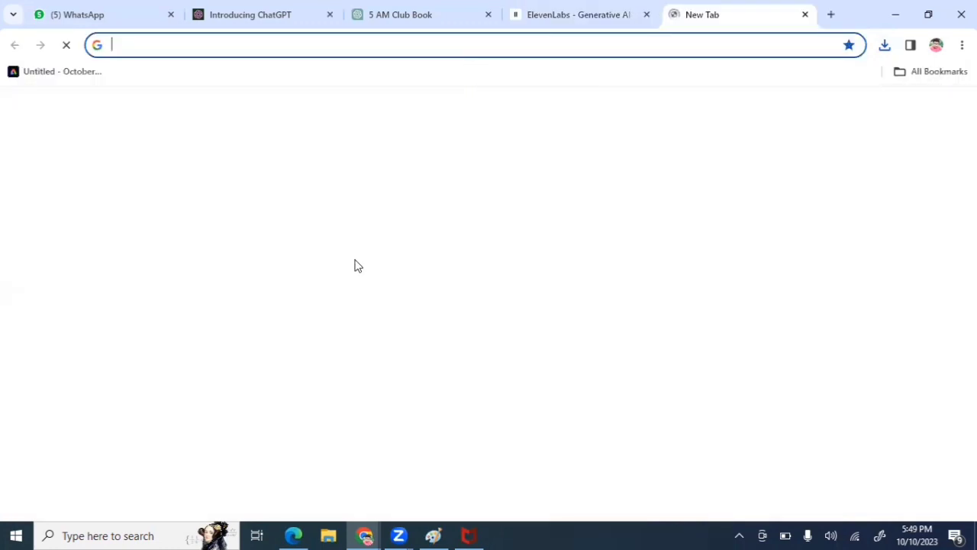
left_click(448, 315)
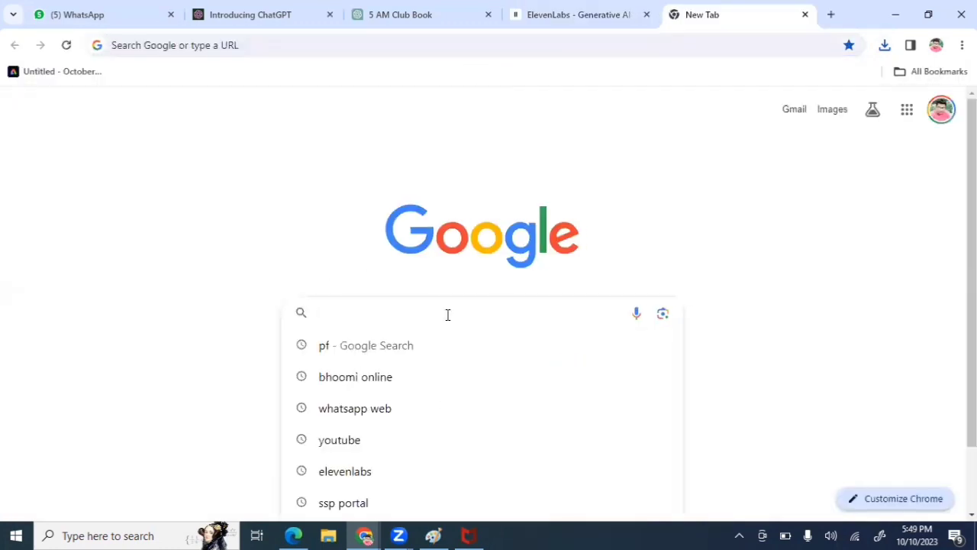
type("studio.did")
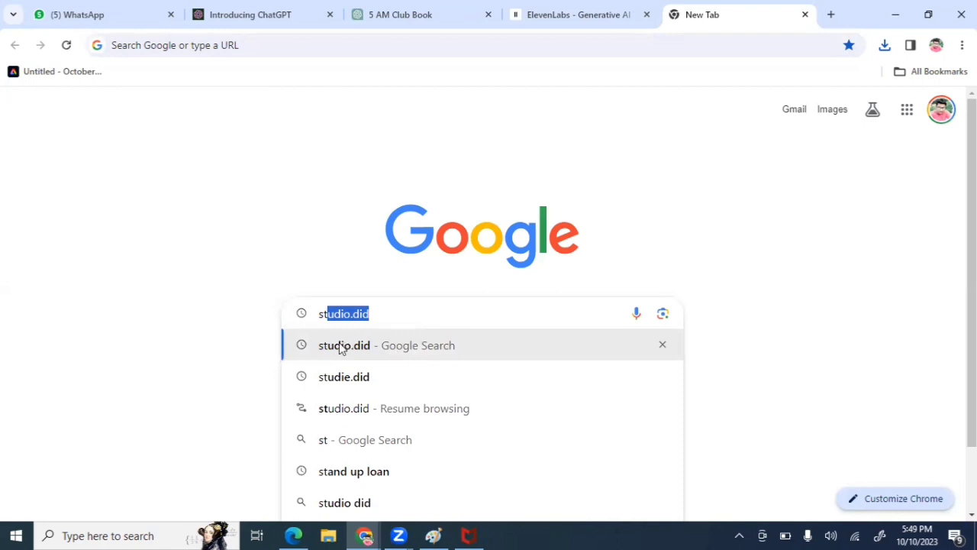
left_click(341, 347)
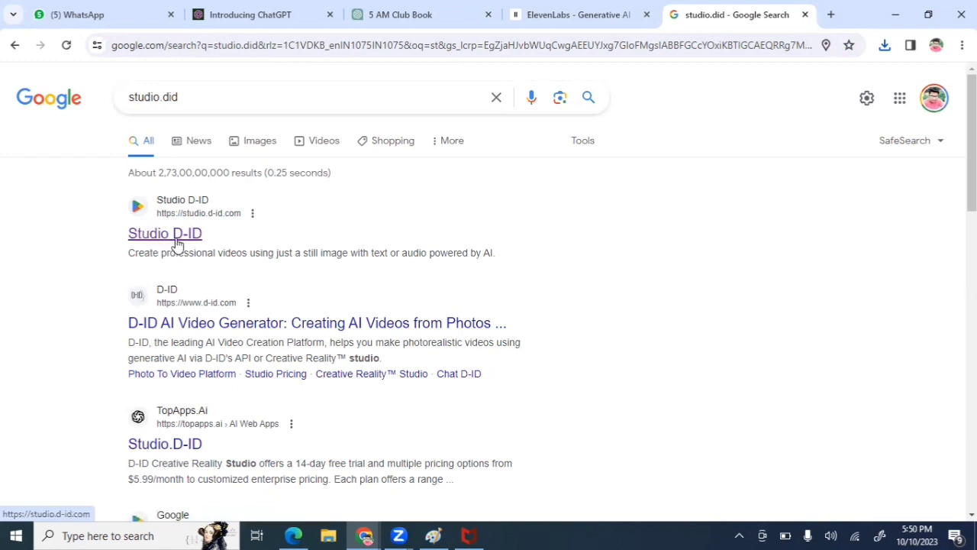
left_click(178, 238)
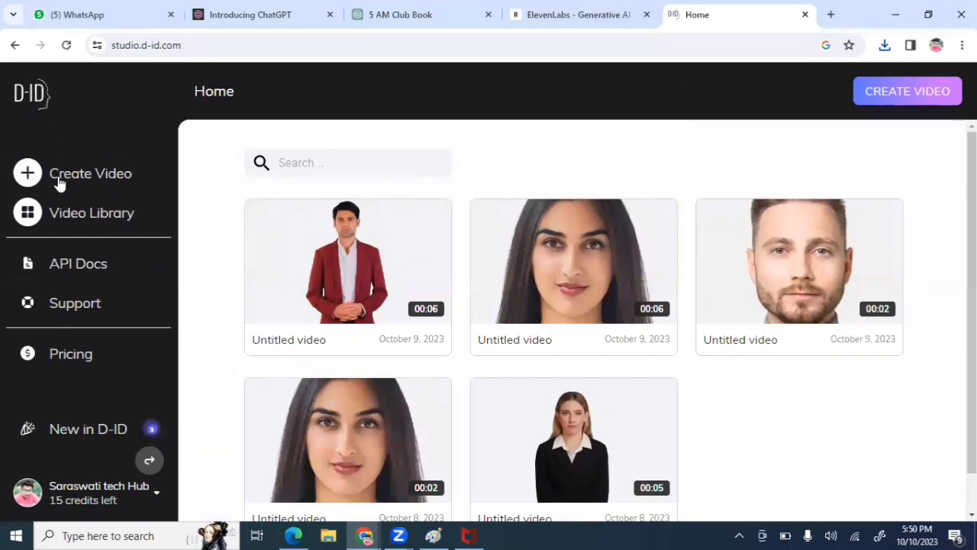
Create a new video and choose the bearded male presenter in the light blue buttoned shirt with a brown inner shirt.
left_click(104, 181)
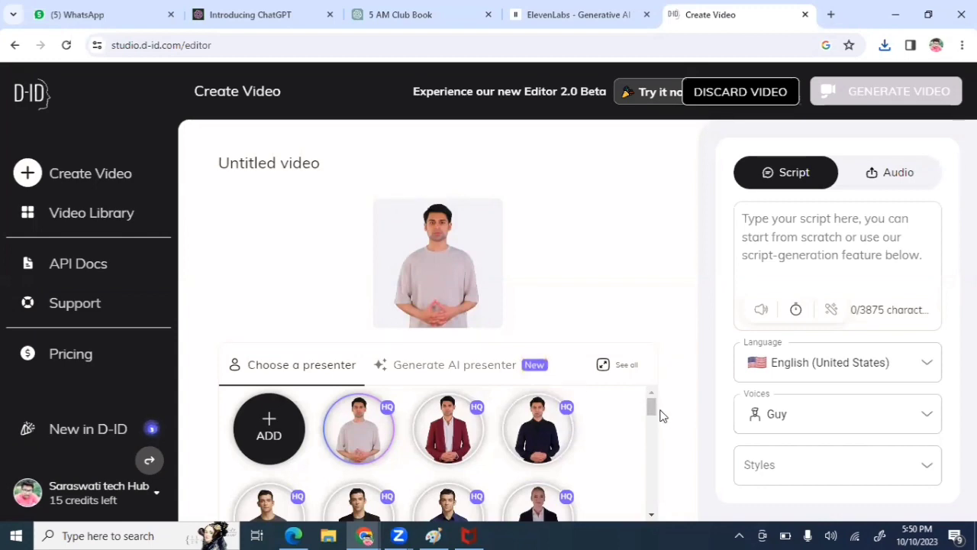
left_click_drag(654, 415, 656, 400)
mouse_move(269, 437)
left_click_drag(651, 409, 651, 446)
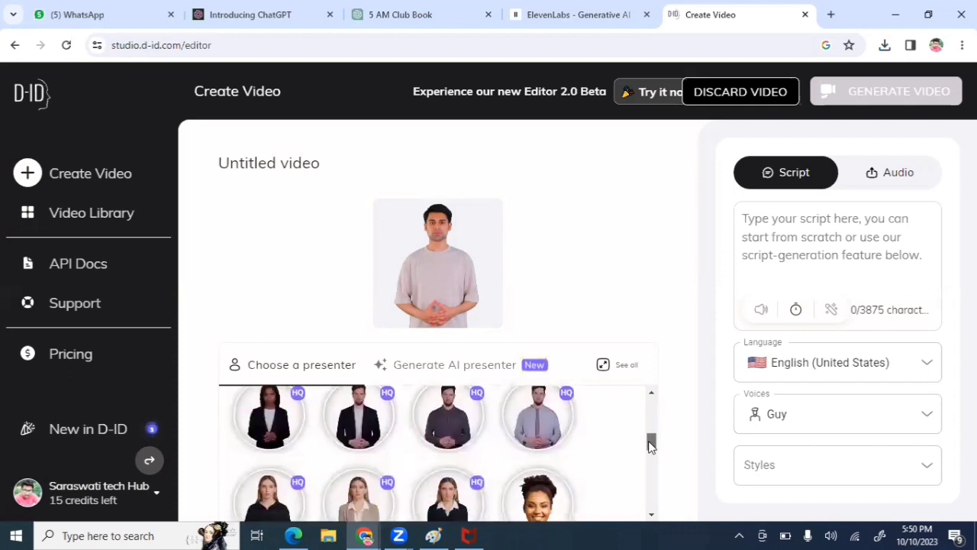
left_click(537, 425)
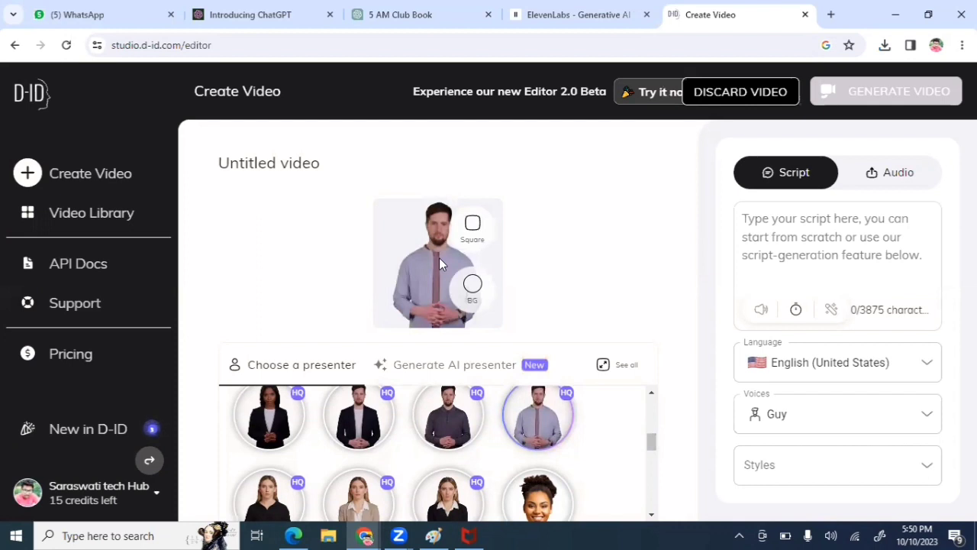
Upload the audio file ElevenLabs_2023-10-10T12_19_44_Daniel from the Downloads folder as the presenter's voice.
left_click(894, 177)
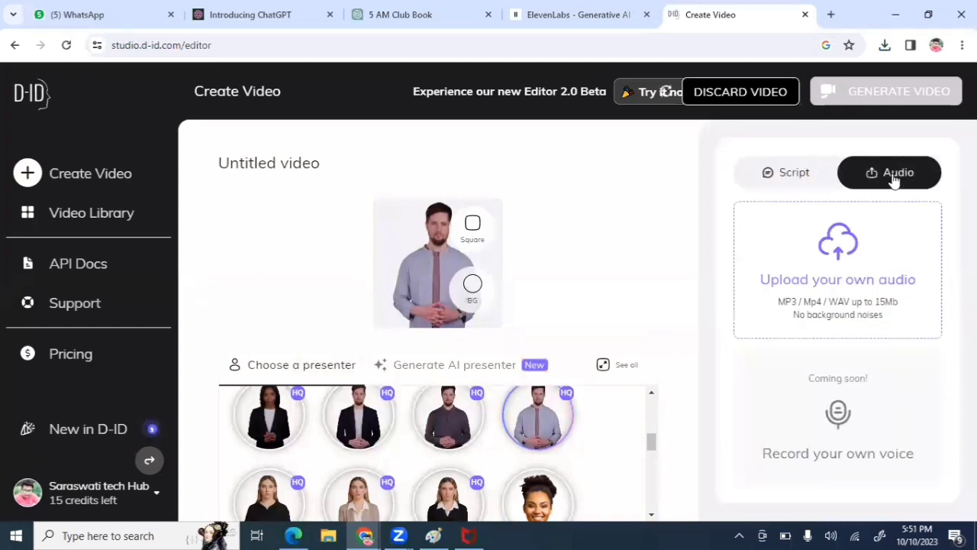
left_click(847, 252)
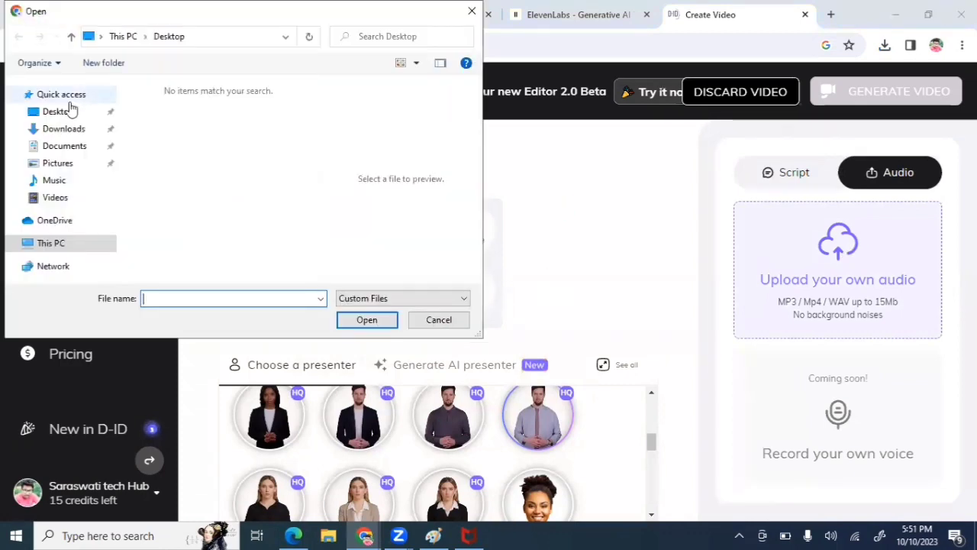
left_click(65, 129)
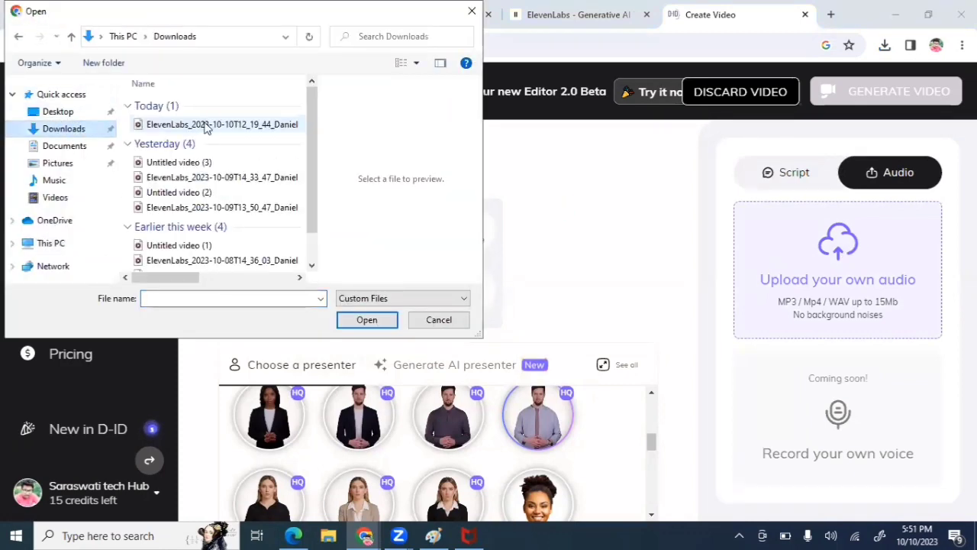
left_click(206, 125)
left_click(360, 321)
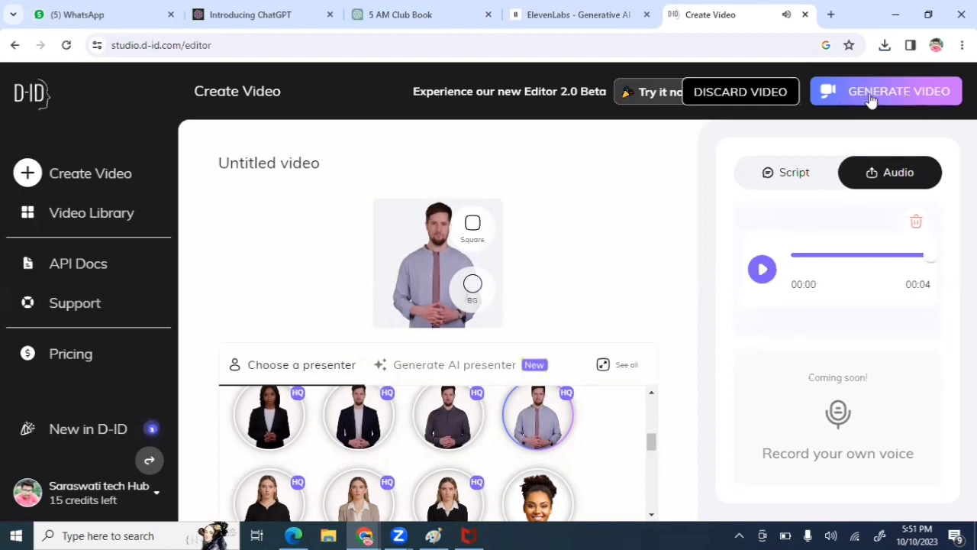
Generate the presenter video and download the finished clip from the video library.
left_click(896, 90)
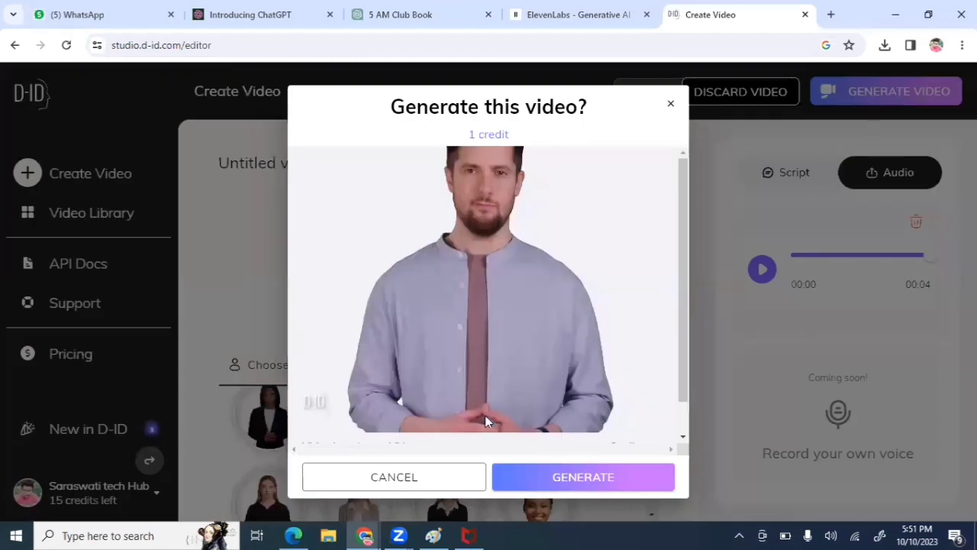
left_click(585, 474)
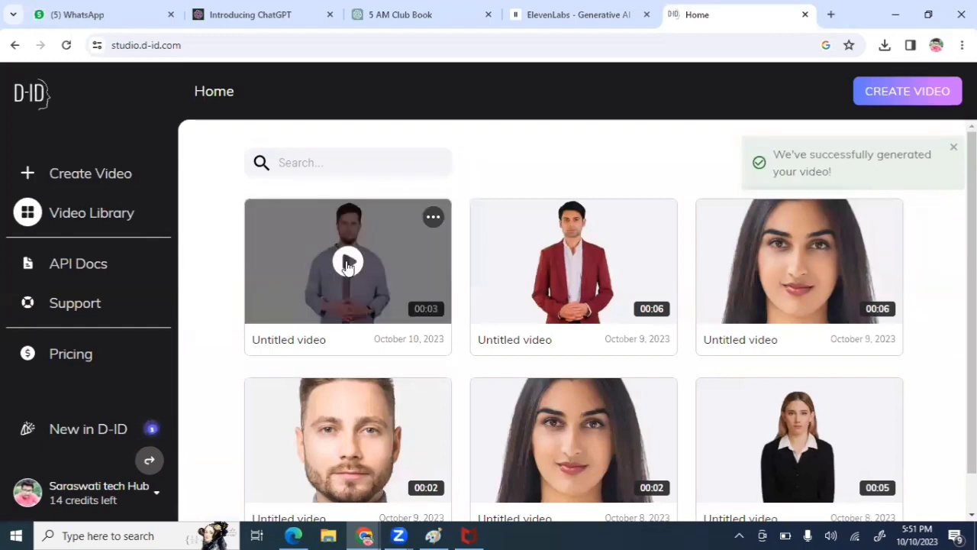
left_click(347, 264)
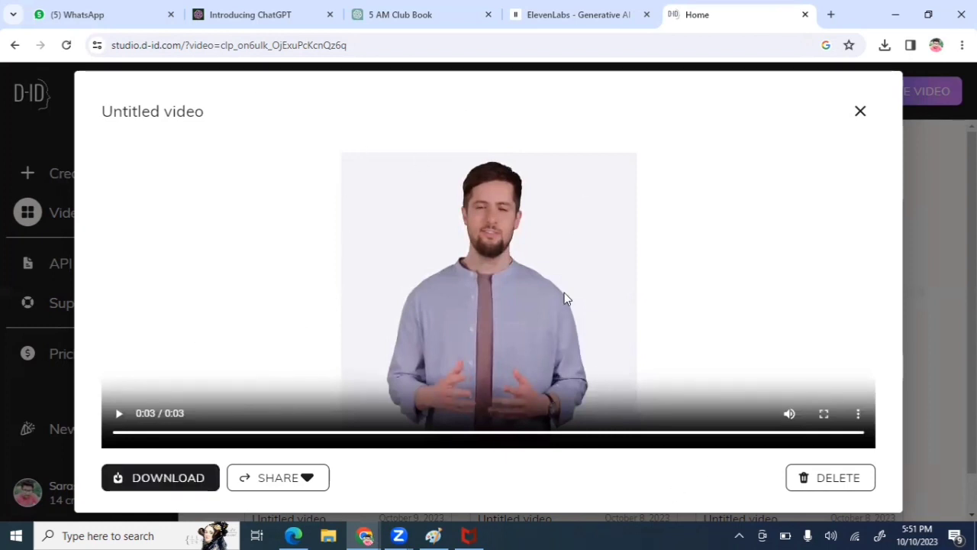
left_click(172, 481)
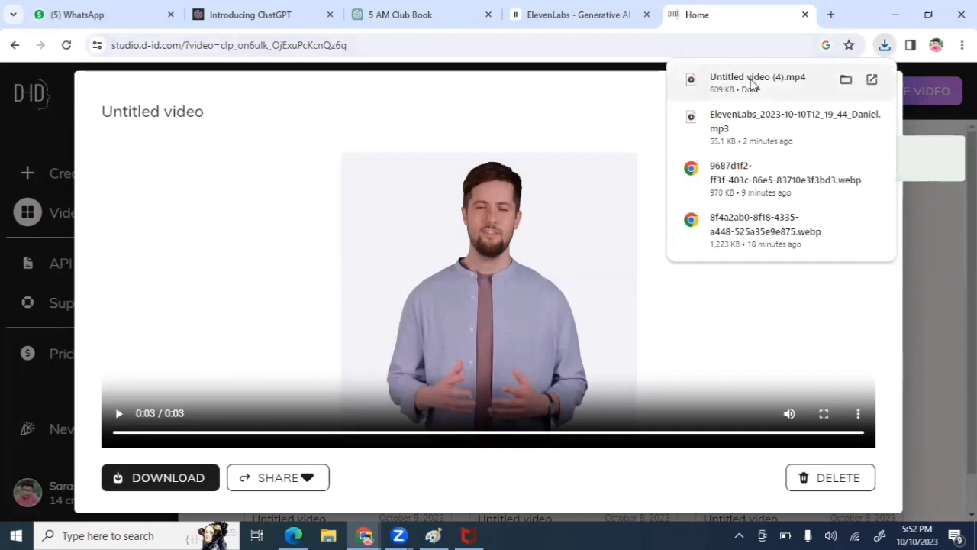
Play the downloaded Untitled video (4).mp4 in a maximized Media Player window and close the player.
left_click(752, 84)
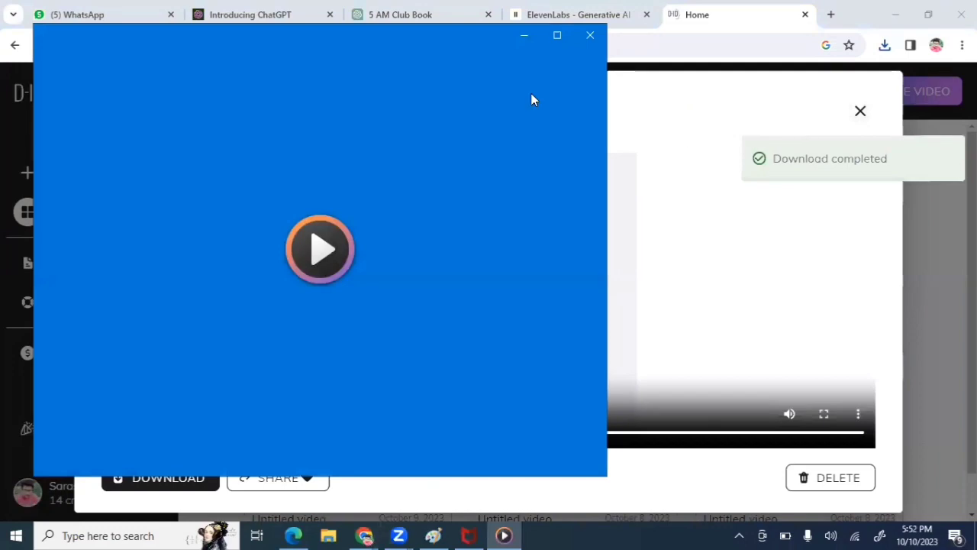
left_click(557, 36)
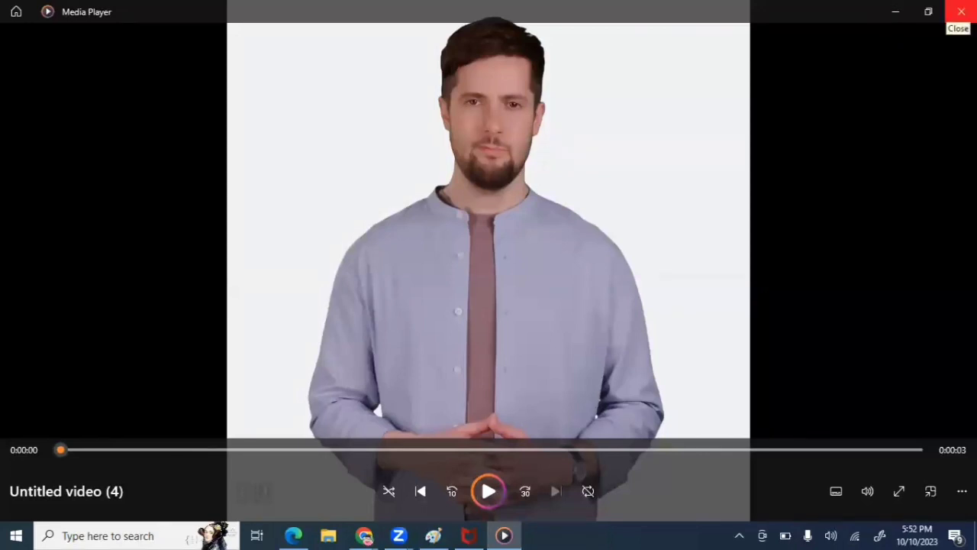
left_click(961, 11)
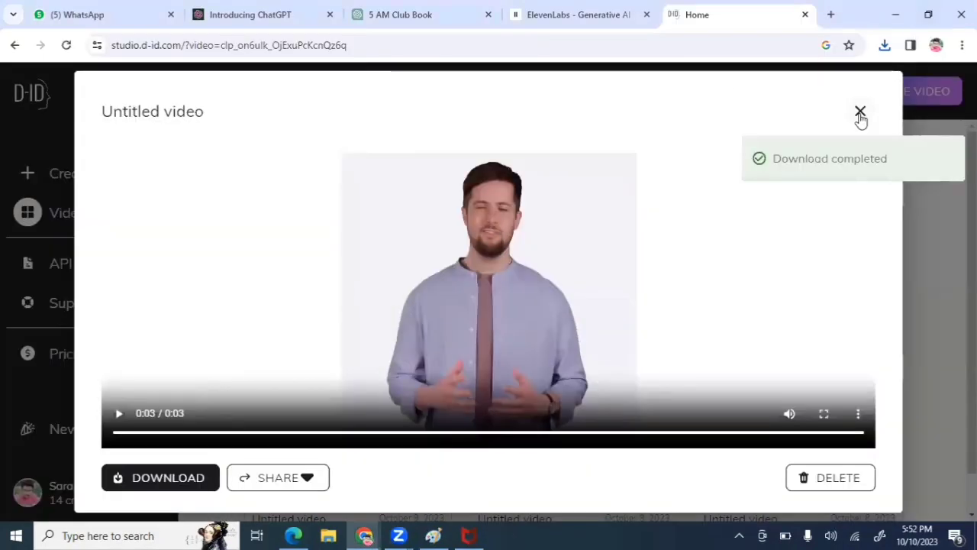
Clear the desktop of the video preview, the browser and the McAfee window, and refresh it.
left_click(860, 111)
left_click(896, 15)
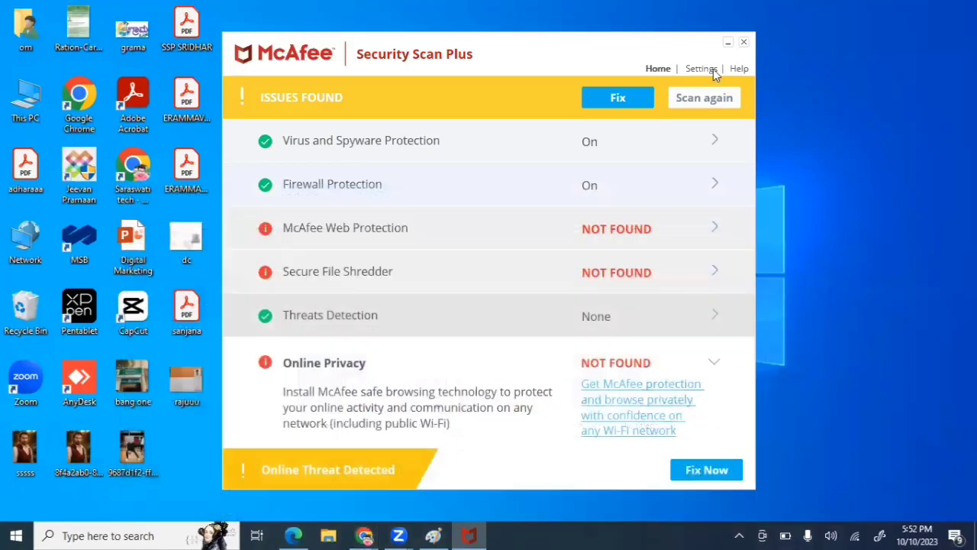
left_click(746, 42)
right_click(466, 148)
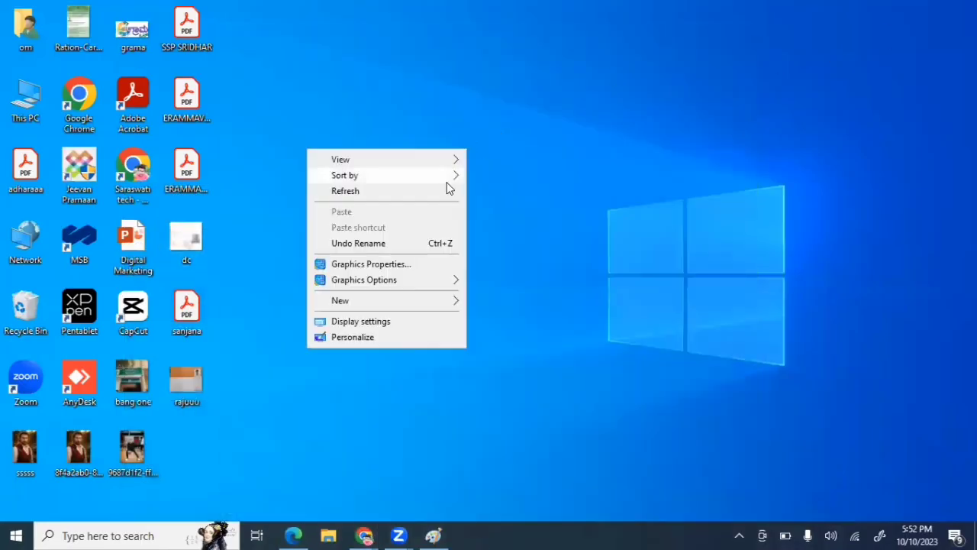
left_click(397, 193)
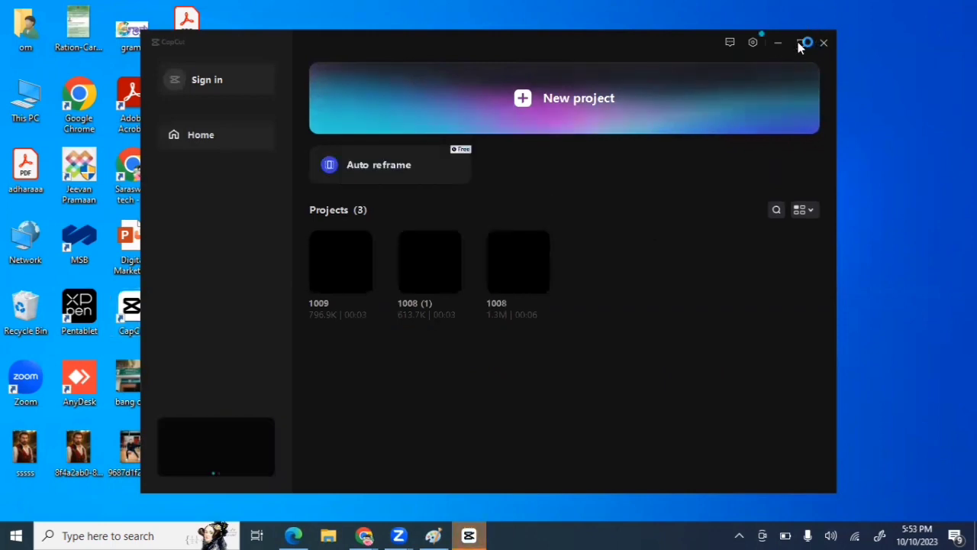
Switch to CapCut maximized, create a new project and place Untitled video (4) from Downloads at the start of the timeline.
left_click(800, 45)
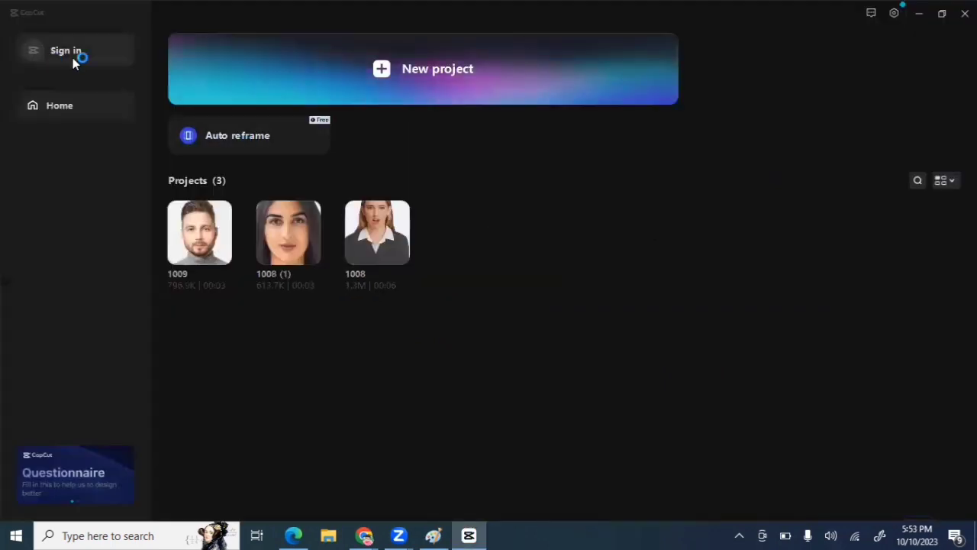
left_click(424, 69)
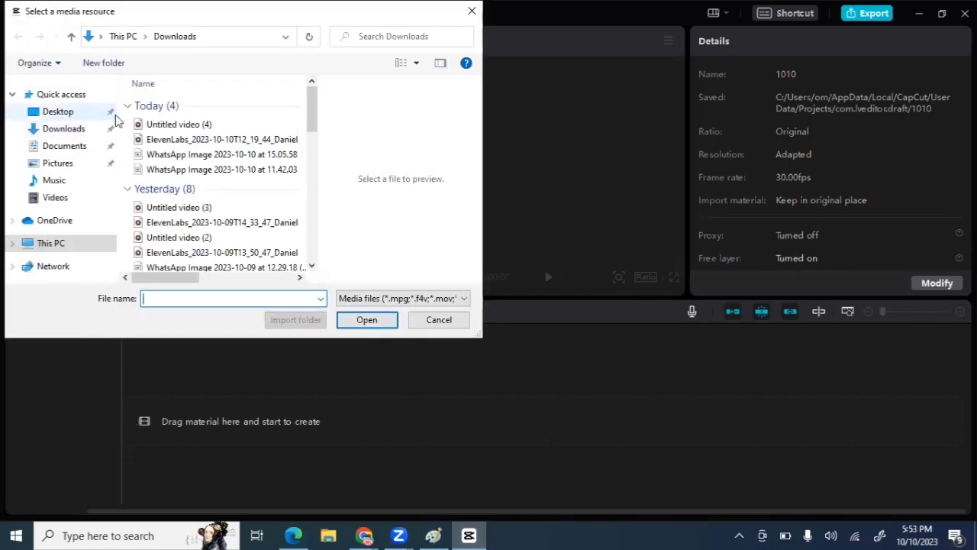
left_click(189, 128)
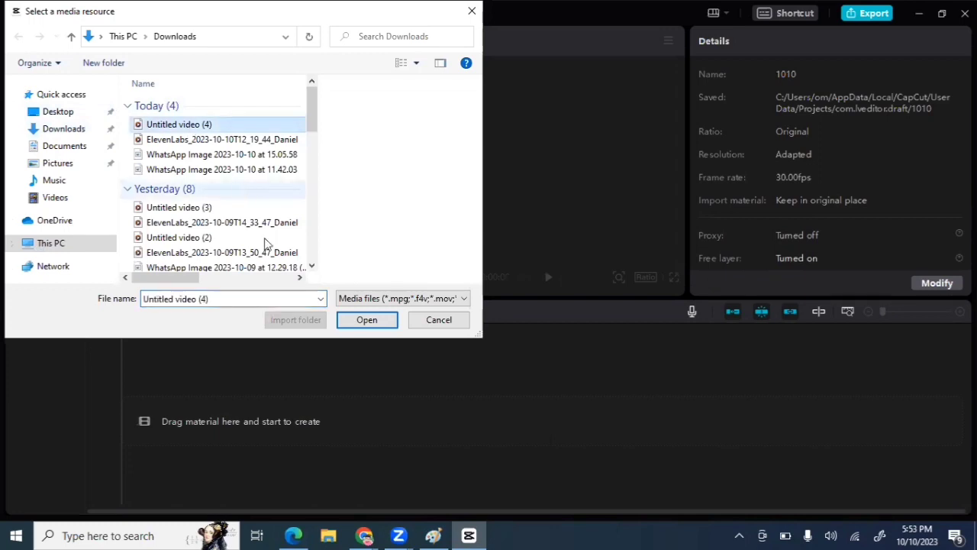
left_click(369, 324)
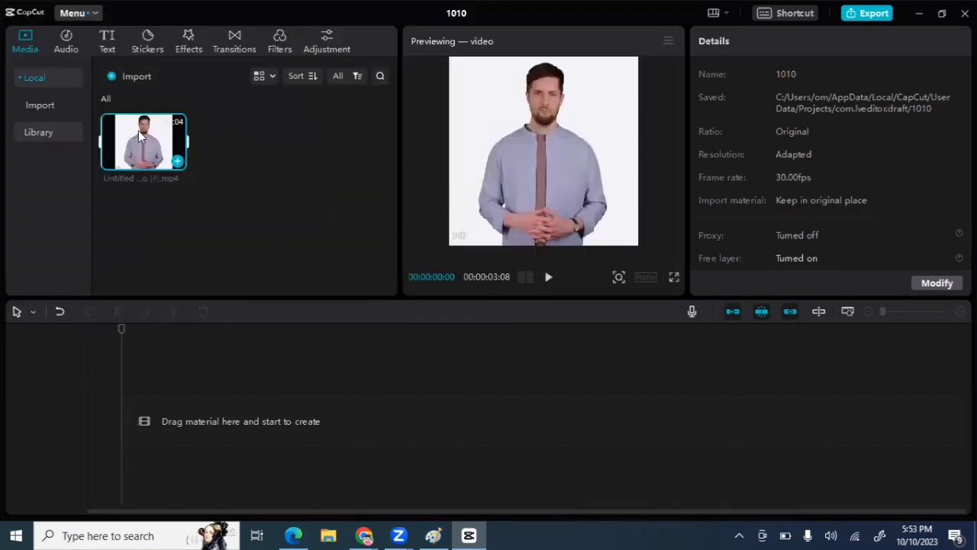
left_click_drag(138, 131, 147, 384)
left_click_drag(135, 422, 115, 428)
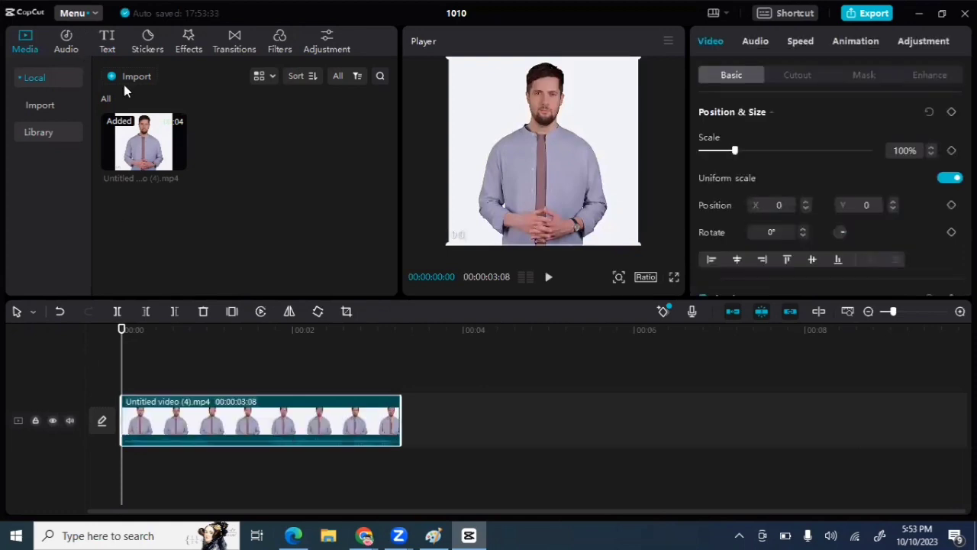
Generate English auto captions for the clip and play back the captioned video.
left_click(106, 42)
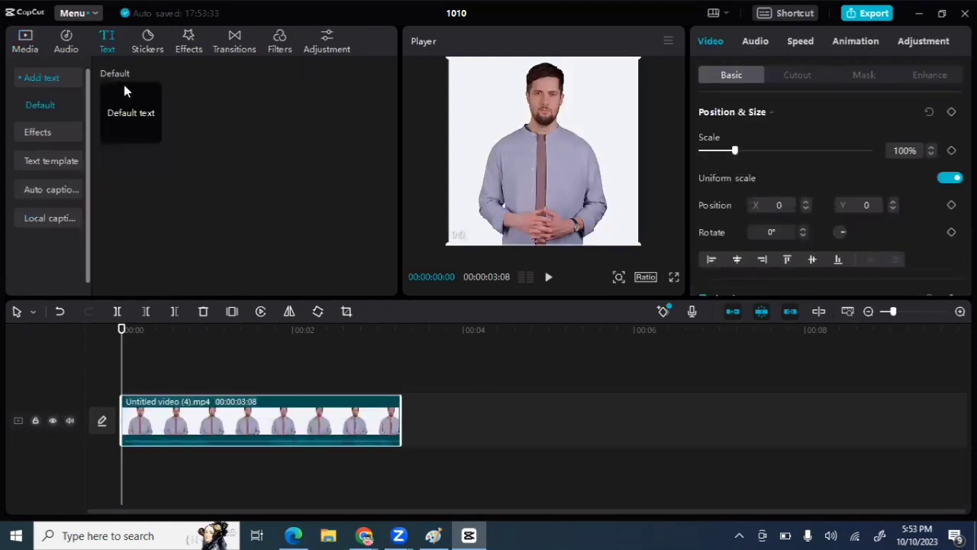
left_click(47, 188)
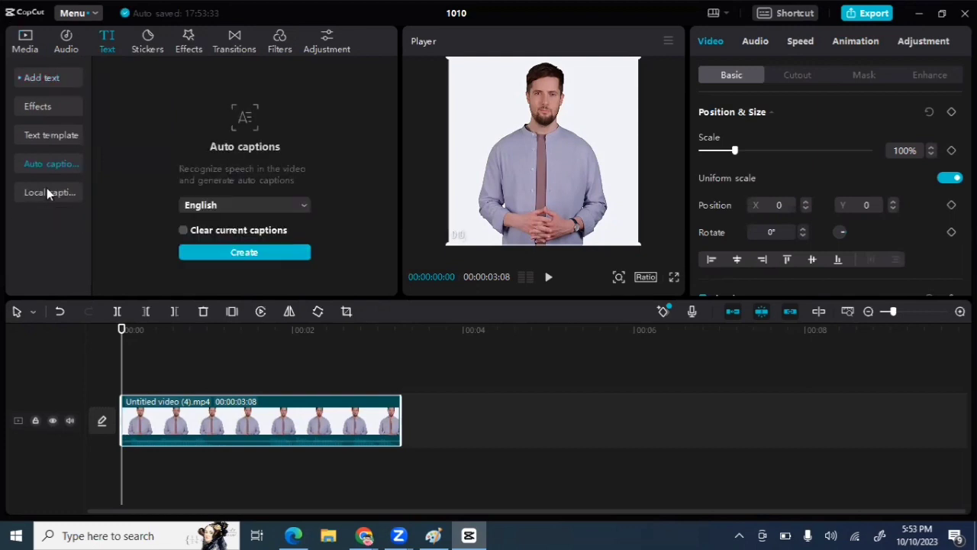
left_click(237, 254)
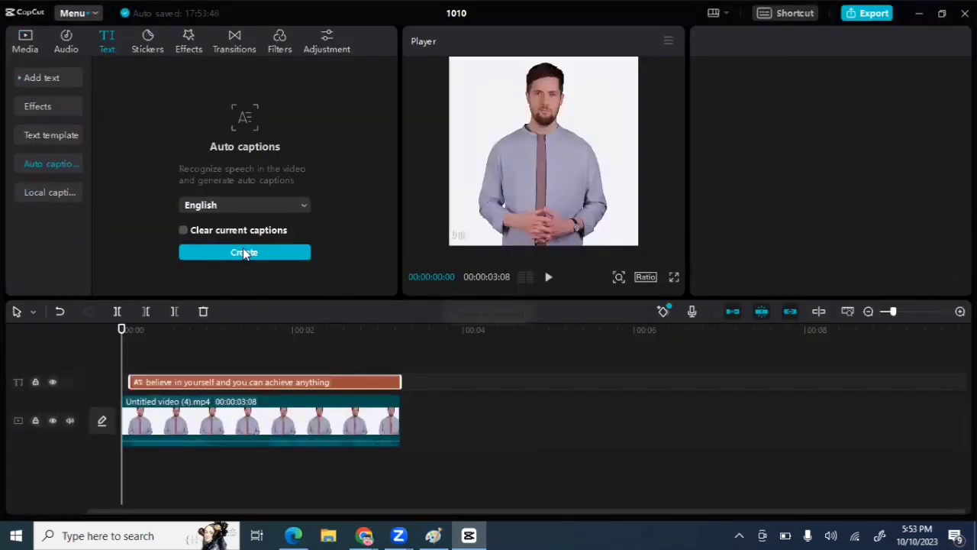
left_click(158, 387)
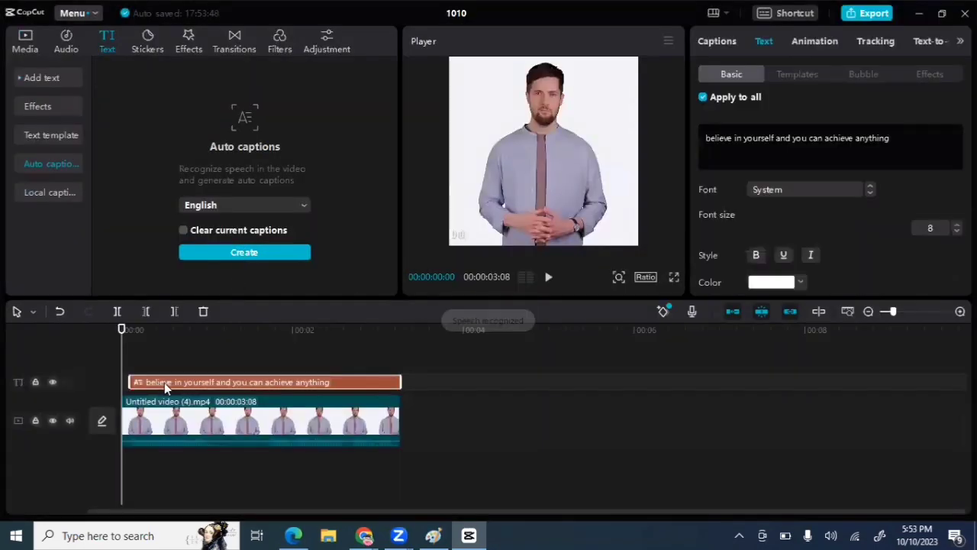
left_click(549, 280)
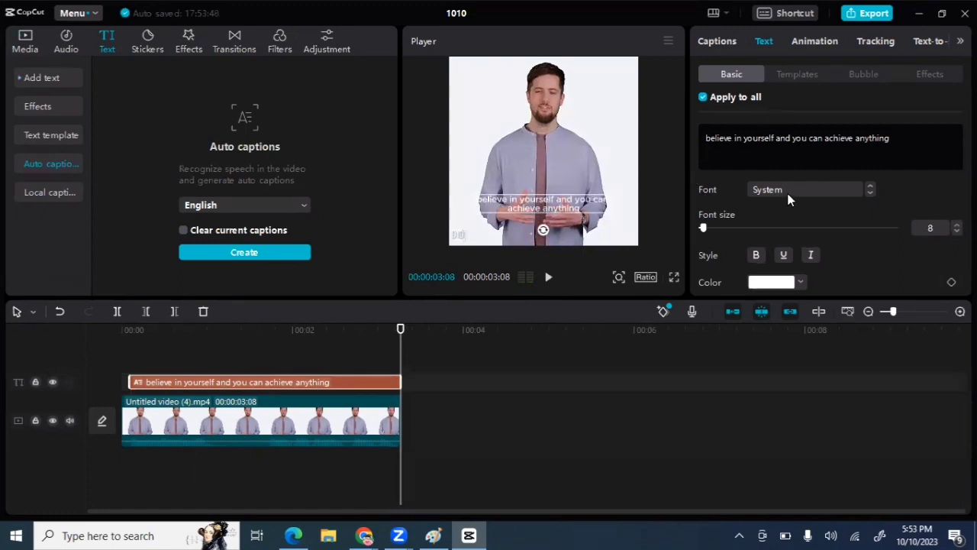
Make the caption text bold and set its color to yellow, hex FFDE00.
scroll(786, 200, "down", 3)
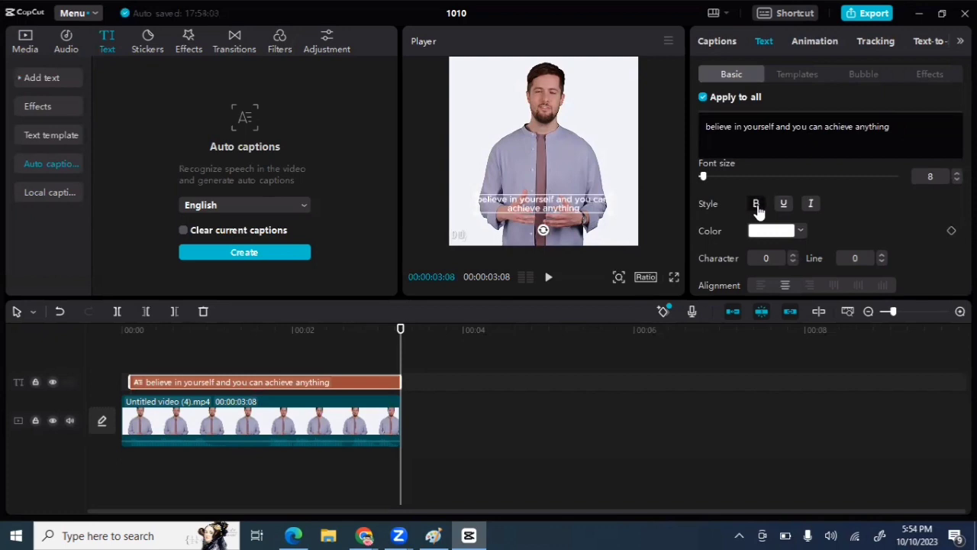
left_click(766, 233)
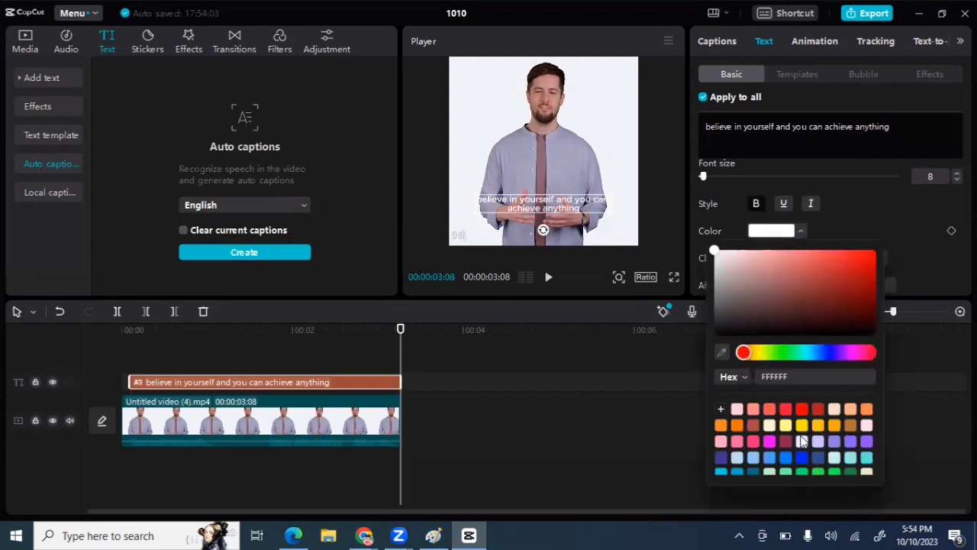
left_click(786, 425)
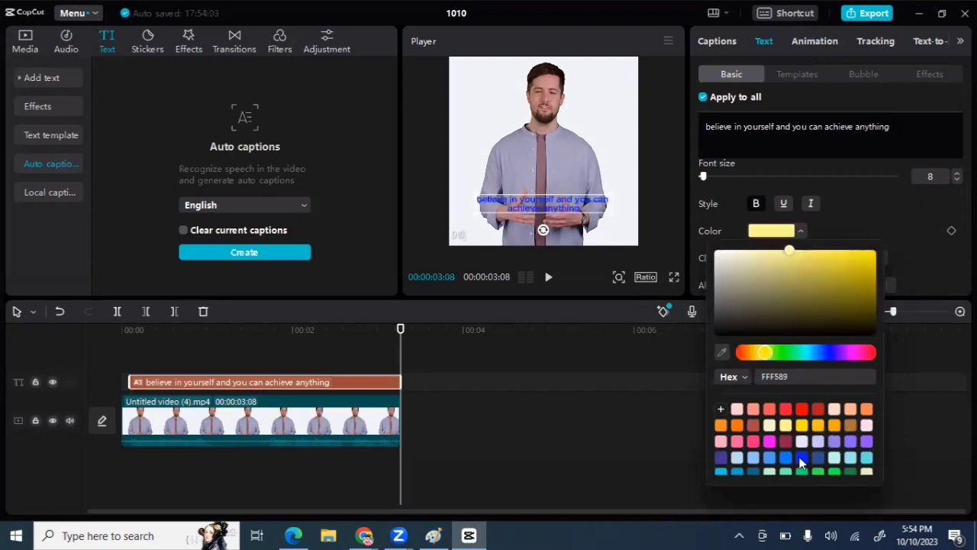
left_click(801, 457)
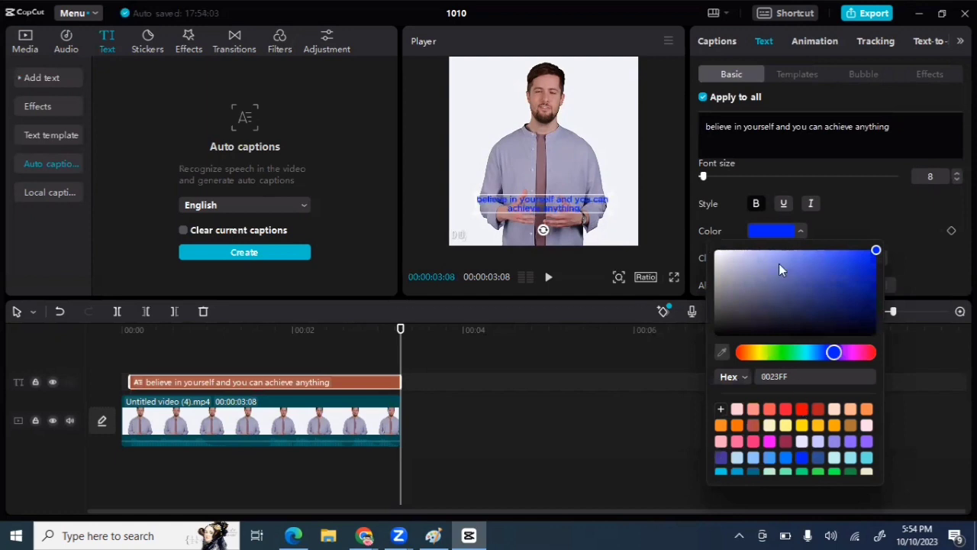
left_click_drag(758, 353, 771, 352)
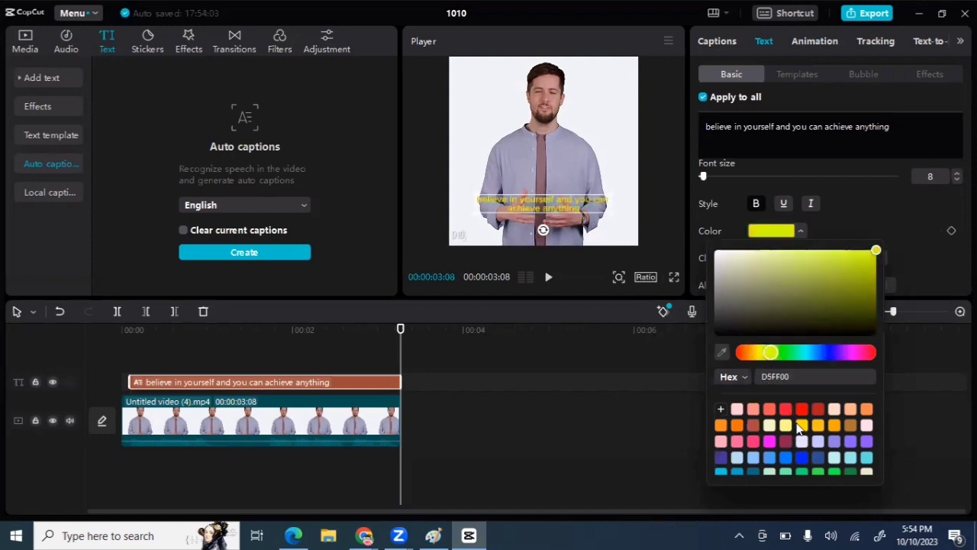
left_click(801, 426)
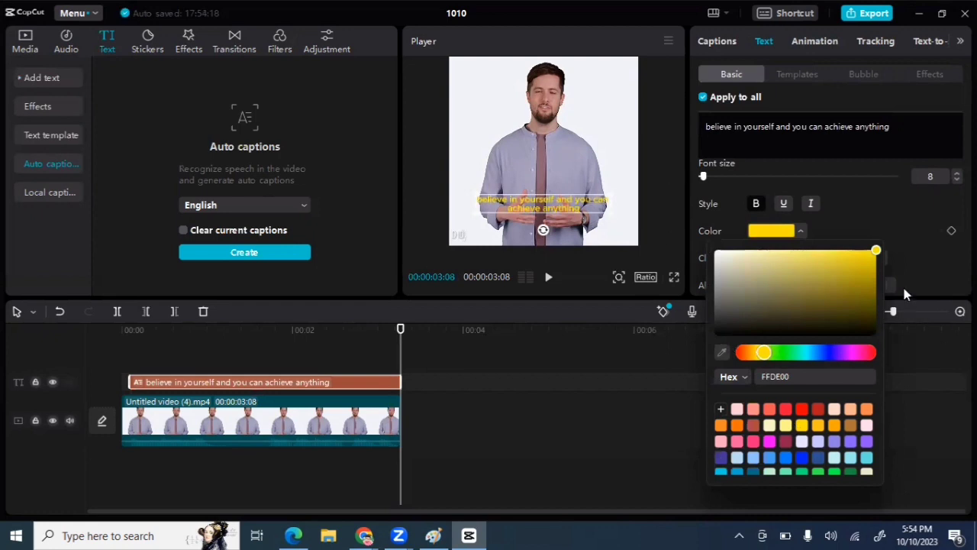
left_click(916, 354)
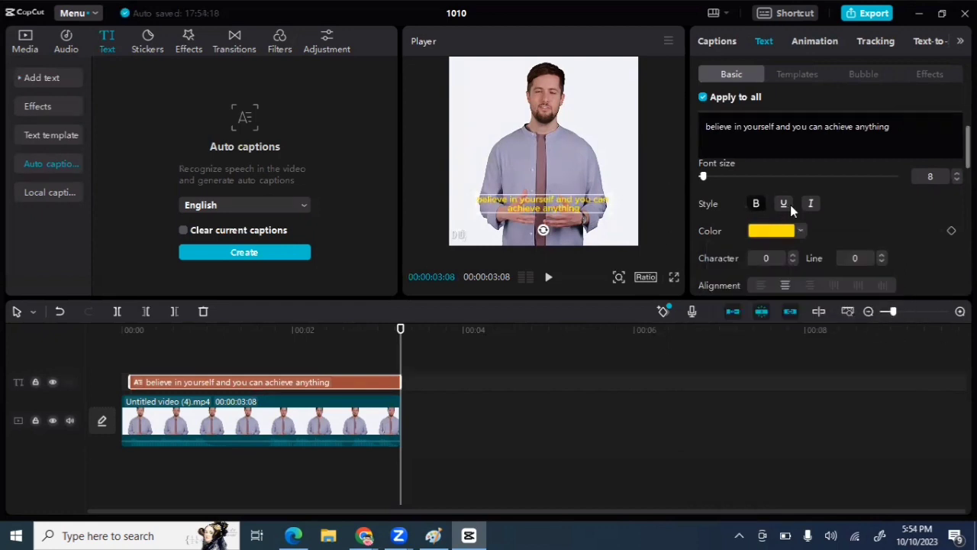
Apply the preset style with white letters and a salmon-pink outline to the captions, and check the stroke color options.
scroll(790, 206, "down", 5)
scroll(790, 213, "up", 3)
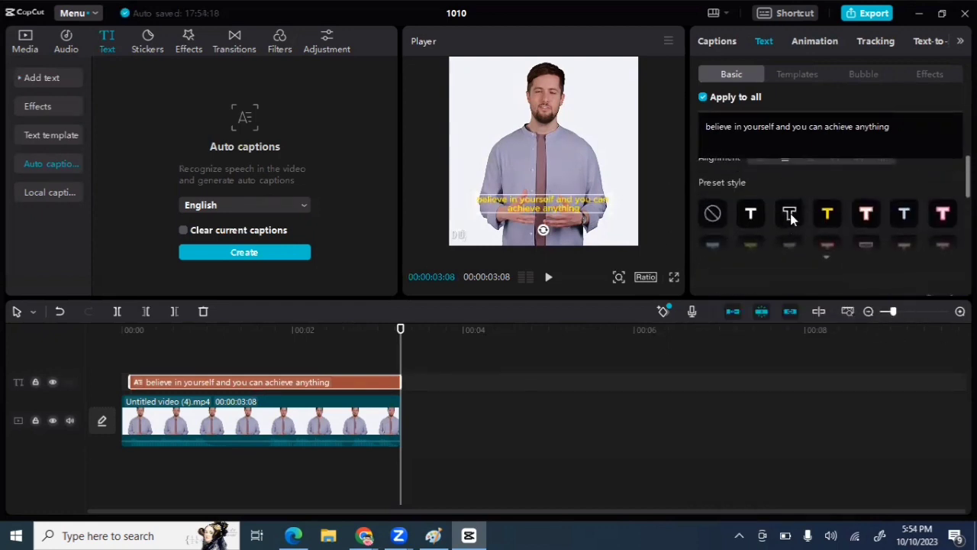
left_click(865, 217)
scroll(785, 212, "up", 1)
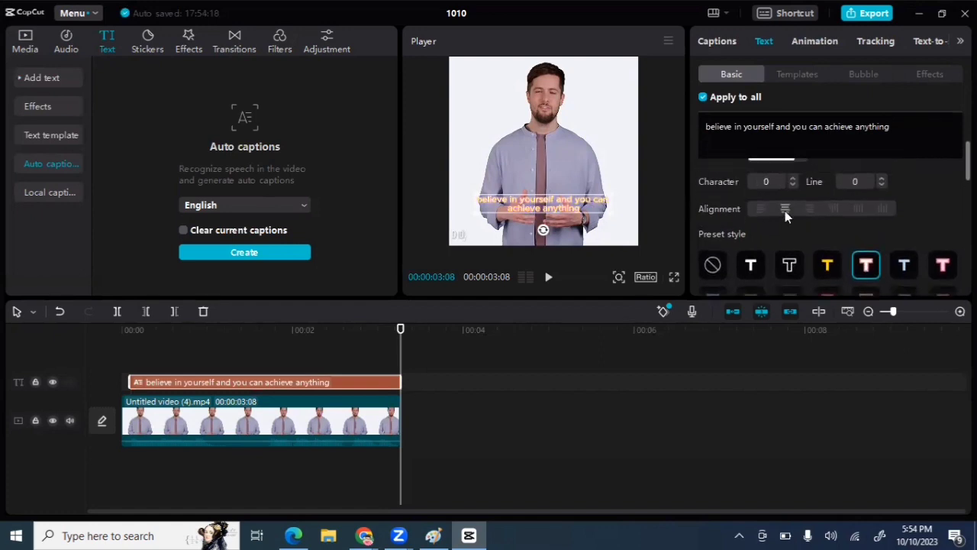
scroll(785, 210, "down", 6)
scroll(783, 214, "up", 3)
scroll(782, 214, "down", 3)
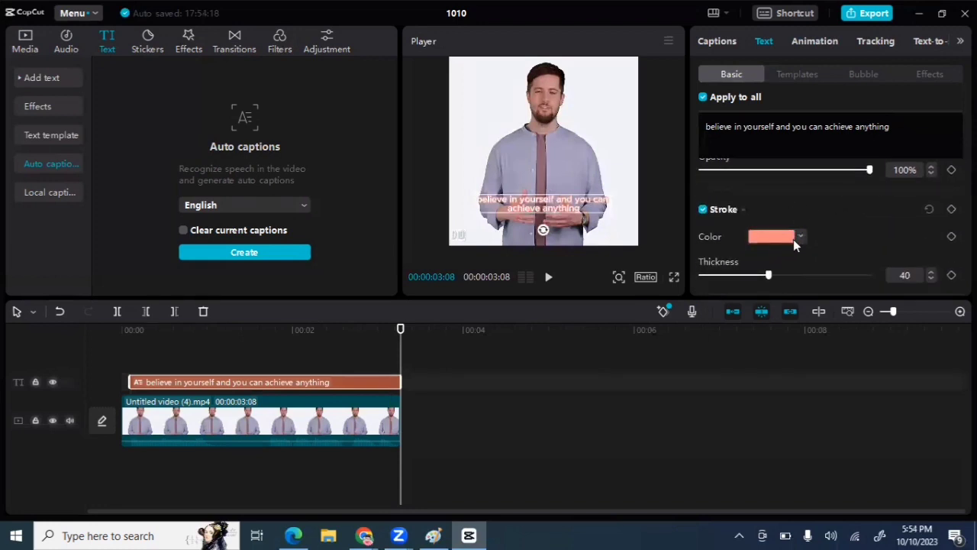
left_click(793, 239)
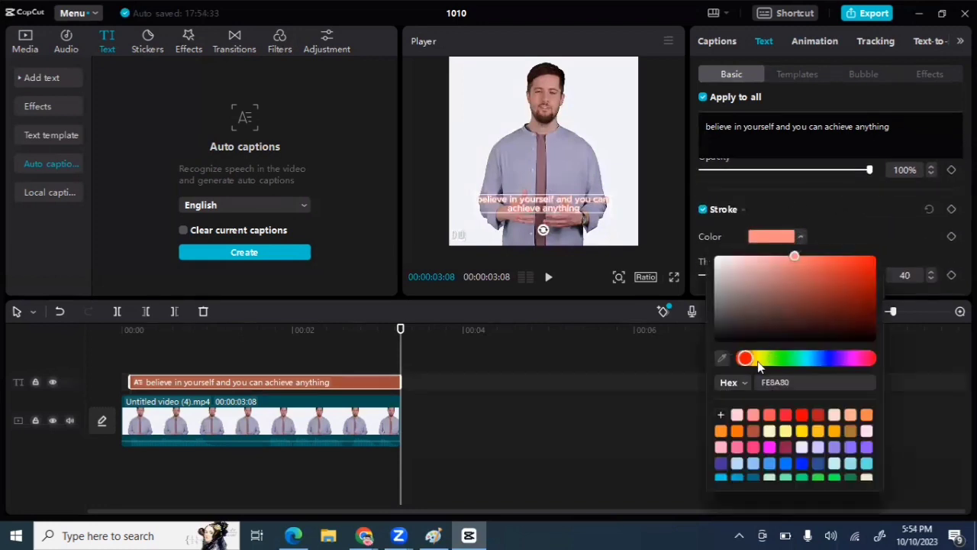
left_click(916, 416)
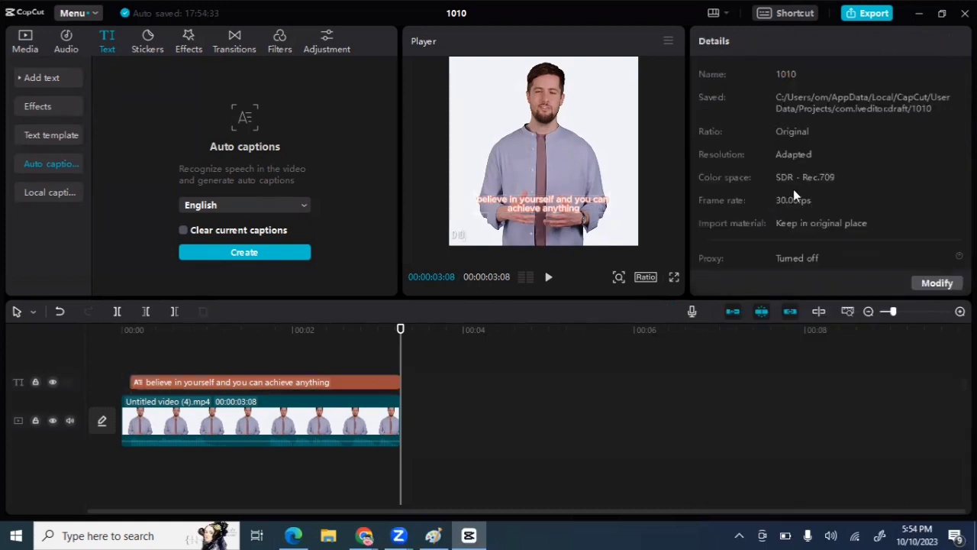
Change the project's aspect ratio to 9:16 and scale the video clip to about 177% so it fills the vertical frame.
scroll(794, 193, "down", 2)
scroll(794, 193, "up", 2)
left_click(645, 277)
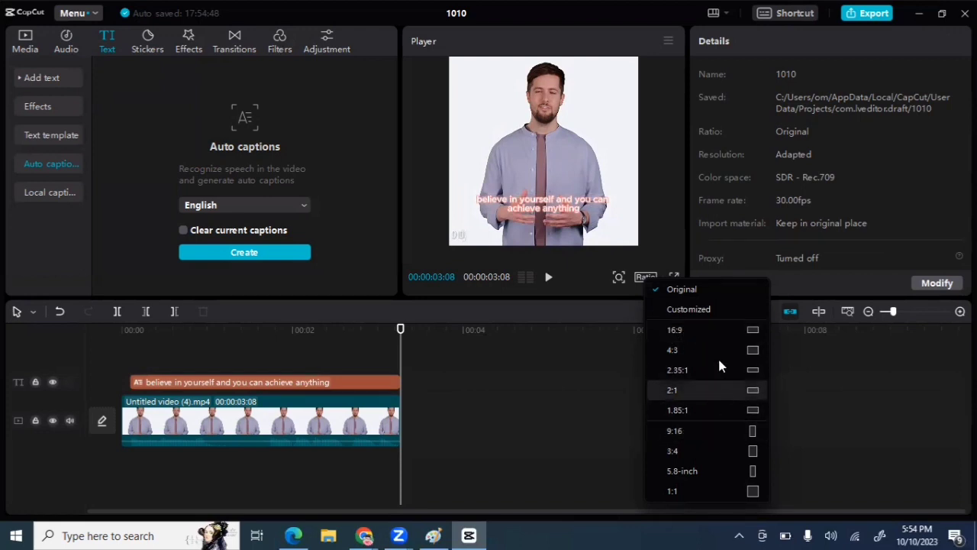
left_click(697, 431)
left_click(550, 132)
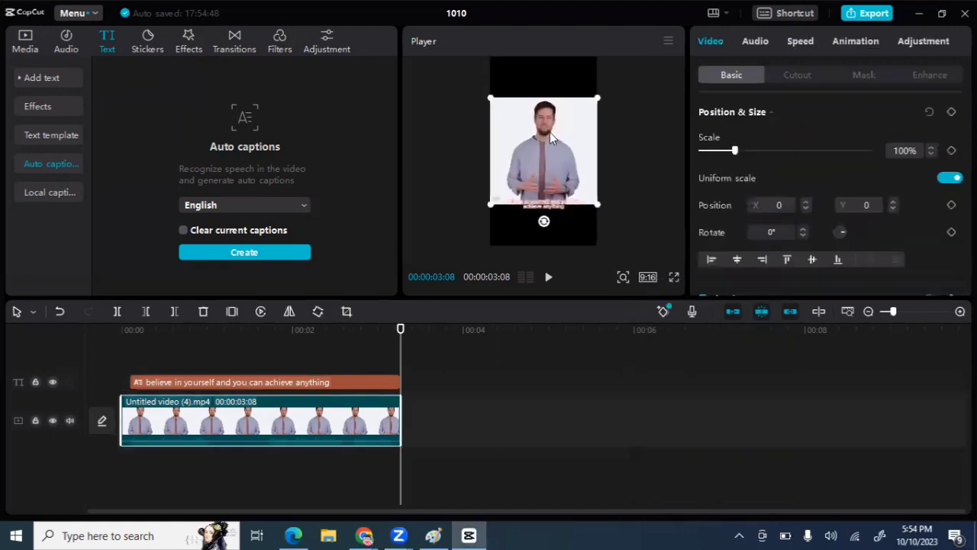
left_click_drag(492, 97, 449, 57)
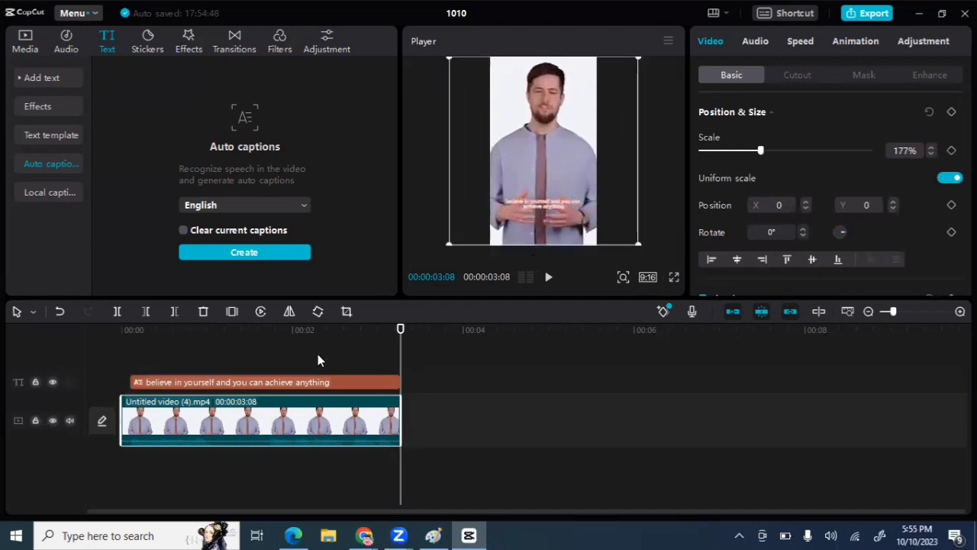
Play the vertical video from the start to check the restyled captions.
left_click(302, 389)
left_click_drag(306, 328, 102, 302)
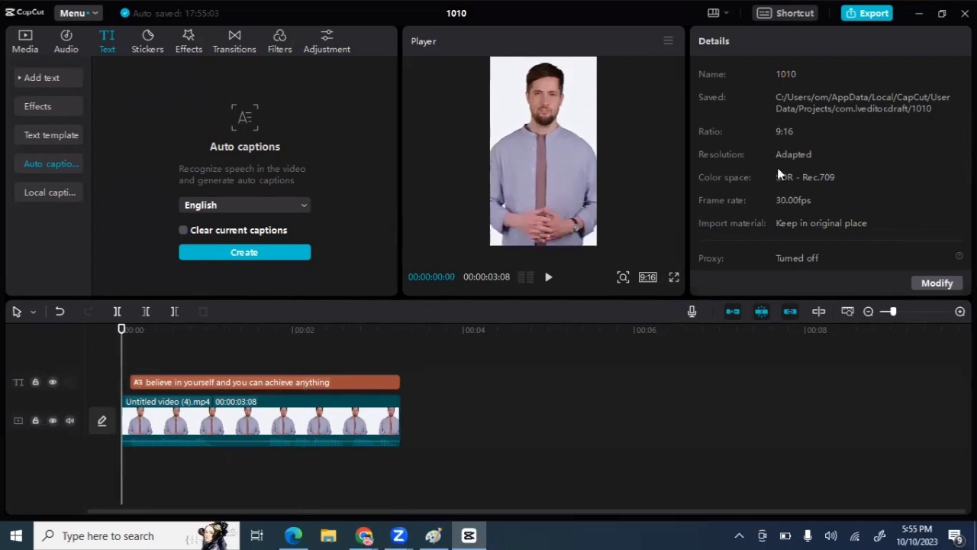
left_click(548, 277)
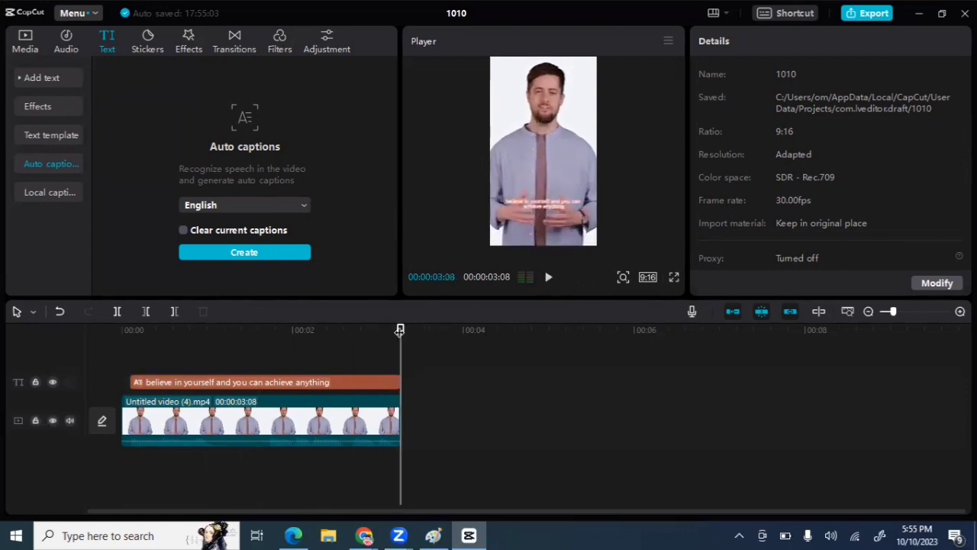
Set the caption font size to 22, and widen and center the caption box to span the frame over the presenter's lower body.
left_click(197, 330)
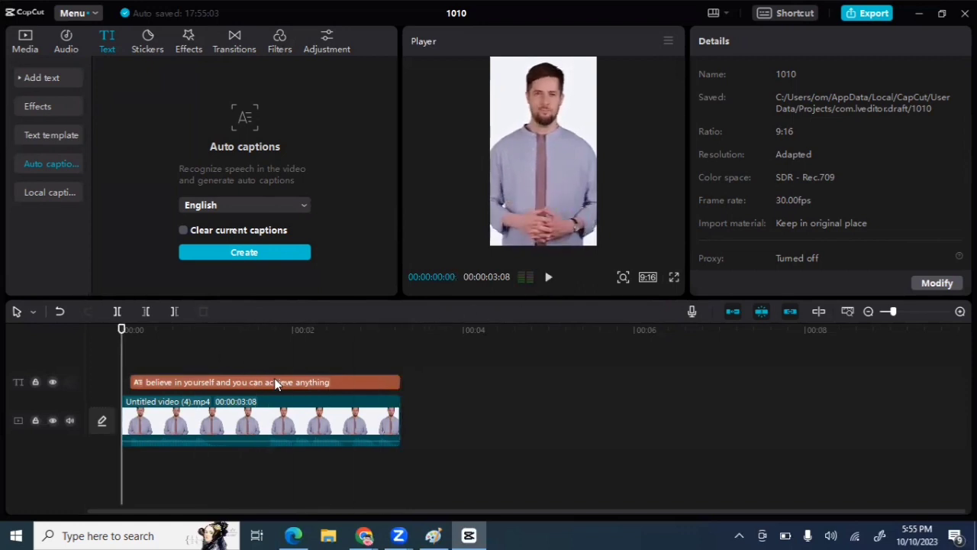
left_click(245, 381)
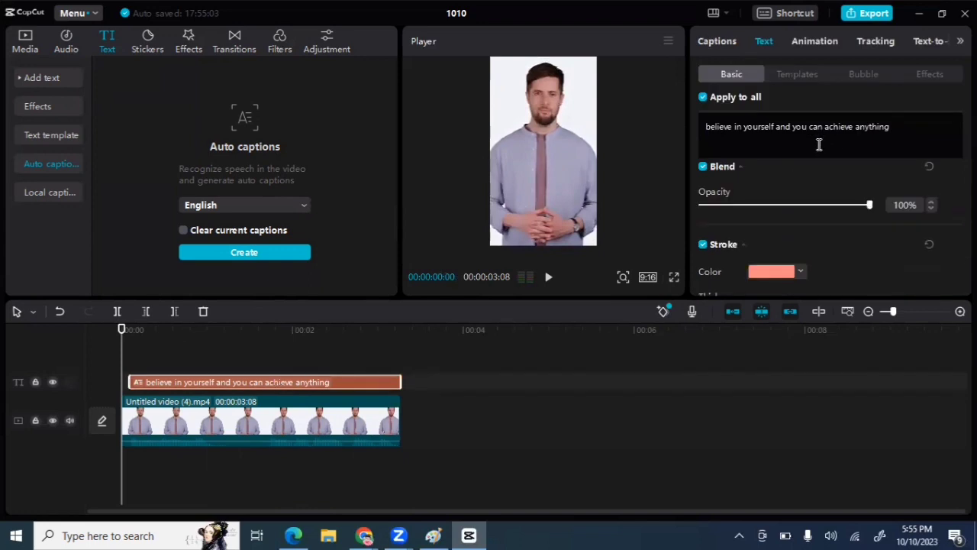
scroll(752, 175, "up", 3)
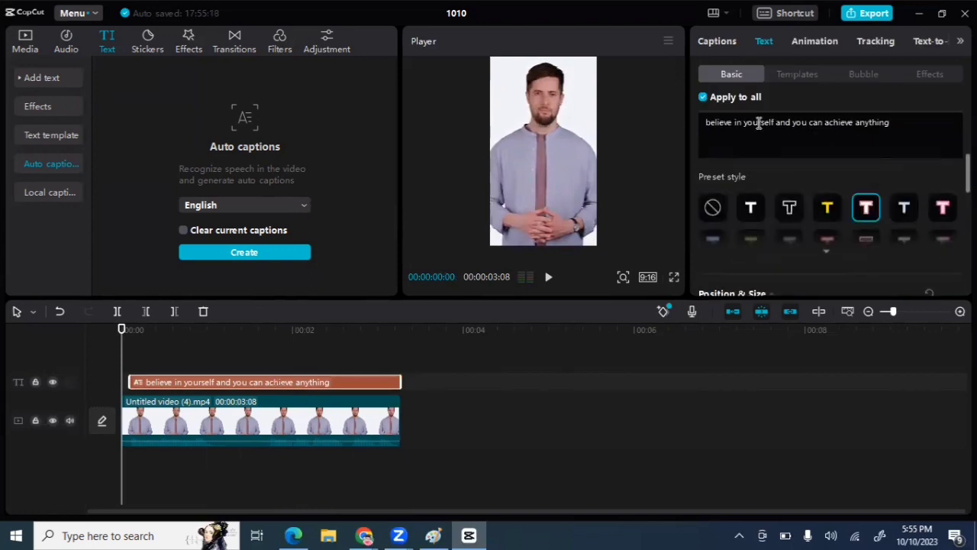
scroll(759, 126, "up", 3)
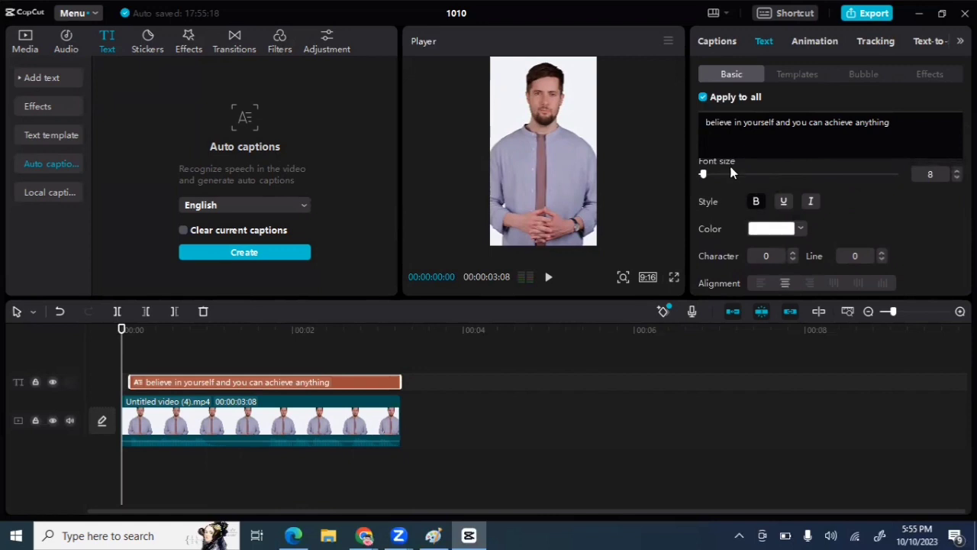
left_click_drag(703, 174, 752, 174)
left_click(551, 279)
left_click(550, 278)
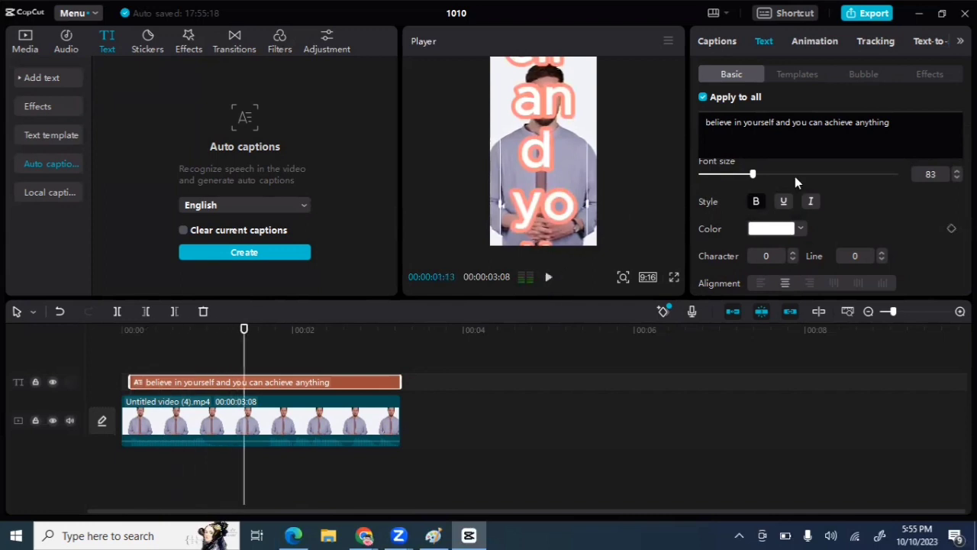
left_click_drag(750, 177, 710, 177)
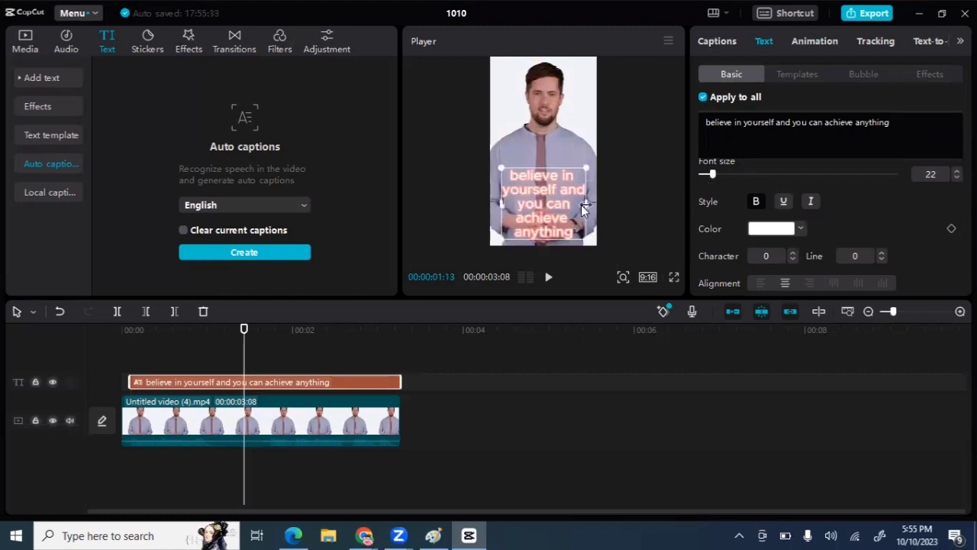
left_click_drag(587, 202, 607, 202)
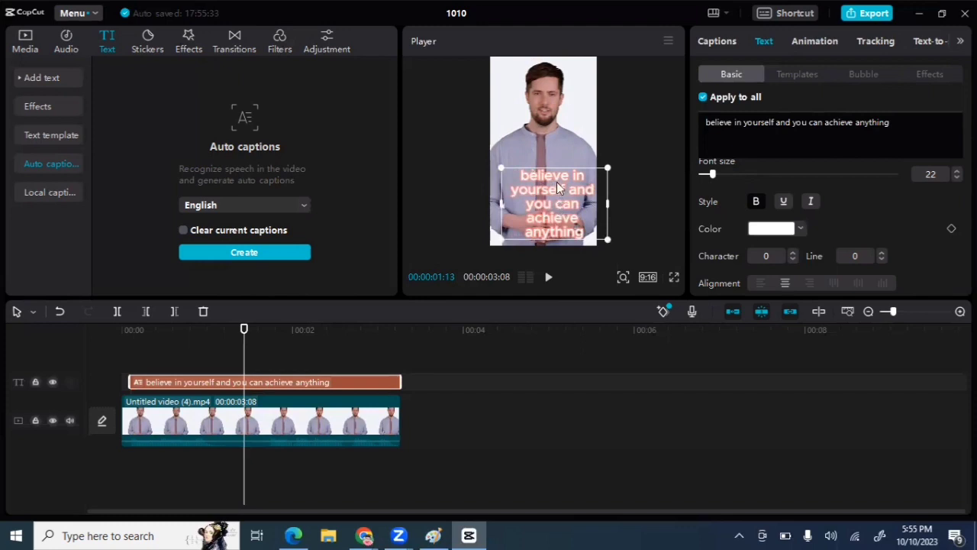
left_click_drag(557, 183, 543, 182)
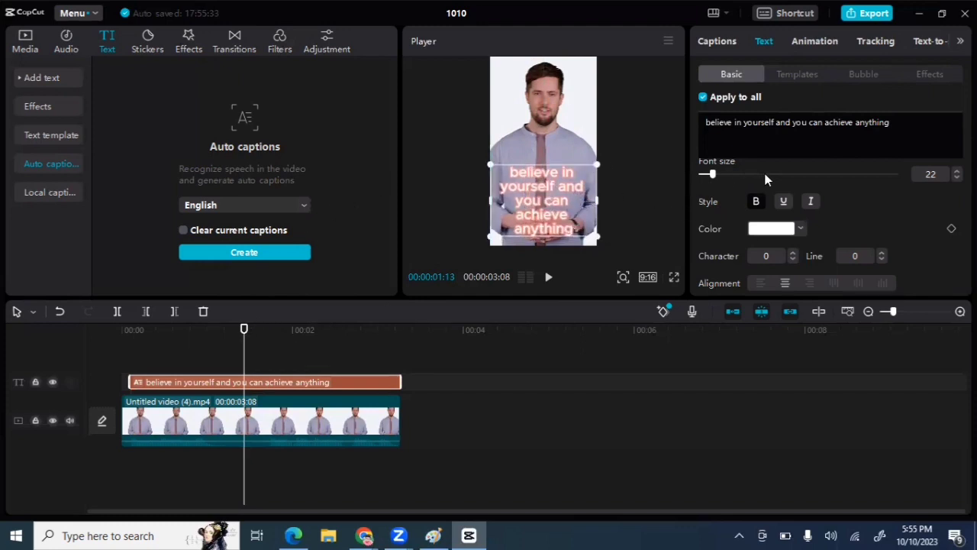
Look through the caption's template, bubble and effect options and its basic style, position and size settings.
left_click(805, 75)
left_click(860, 72)
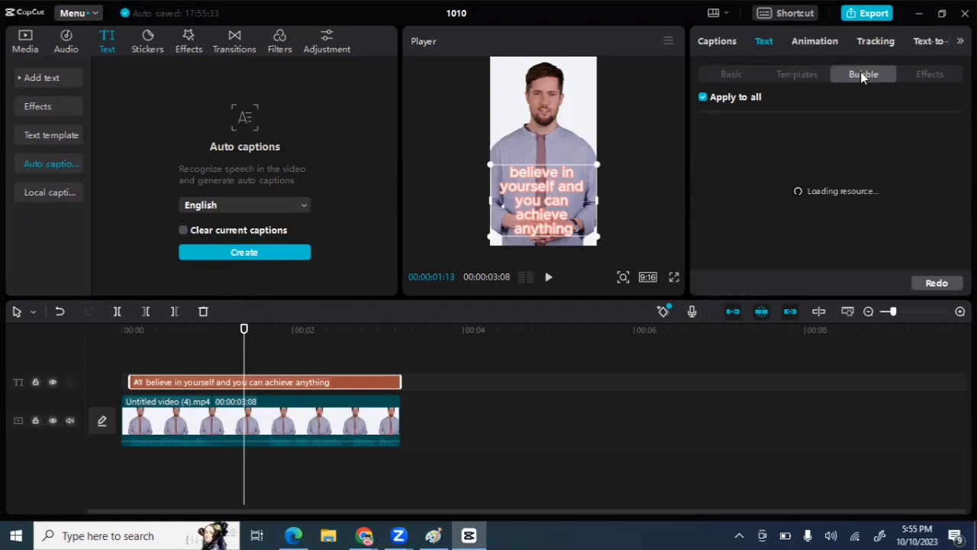
left_click(920, 70)
left_click(732, 74)
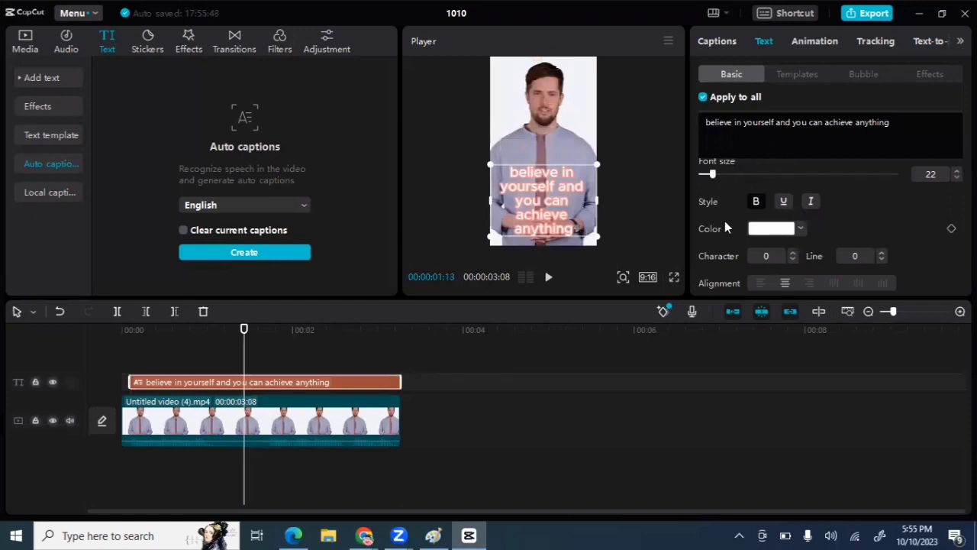
scroll(734, 235, "down", 3)
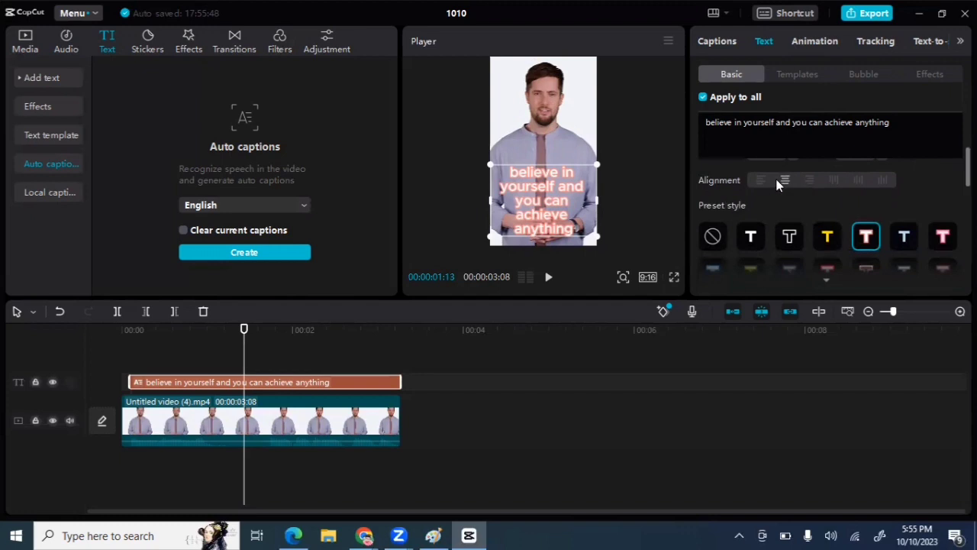
scroll(777, 186, "down", 3)
scroll(747, 180, "up", 1)
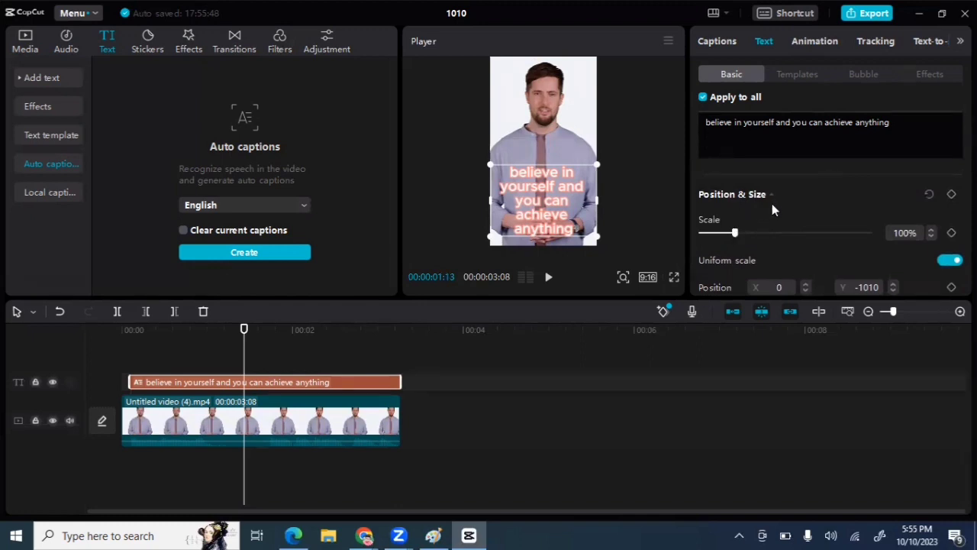
scroll(772, 203, "down", 2)
scroll(752, 221, "up", 5)
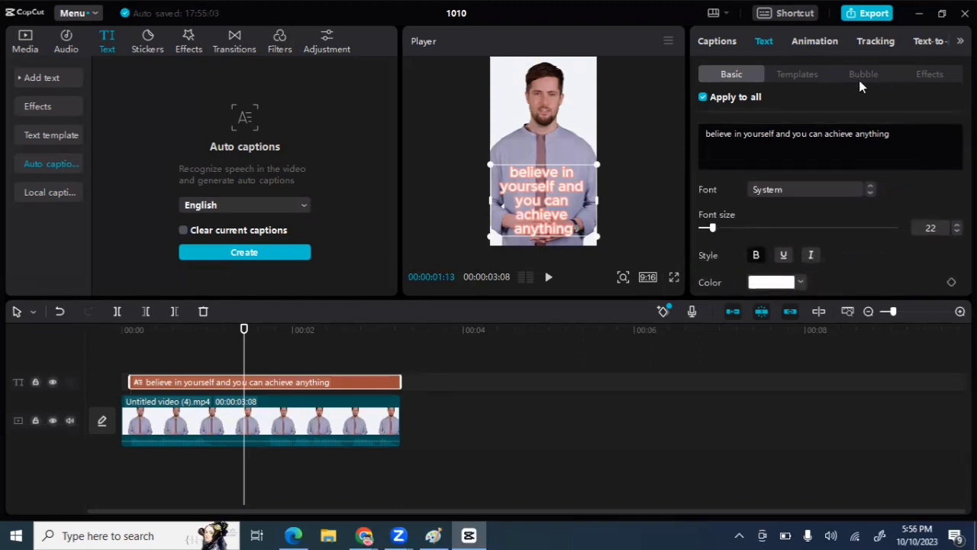
Play the finished video from the start and export it as 1010 in 1080P, H.264 mp4 format at 30fps.
left_click_drag(243, 328, 69, 312)
left_click(547, 279)
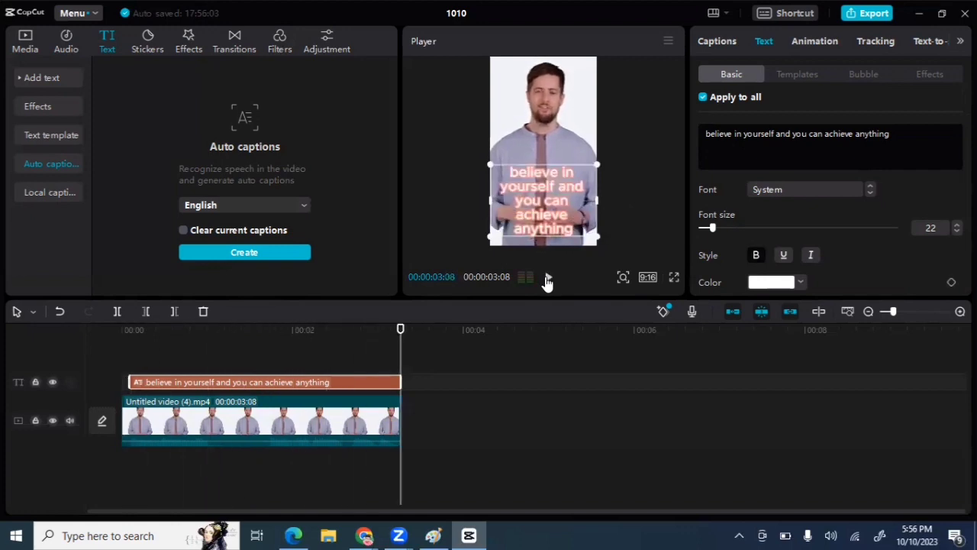
left_click(871, 13)
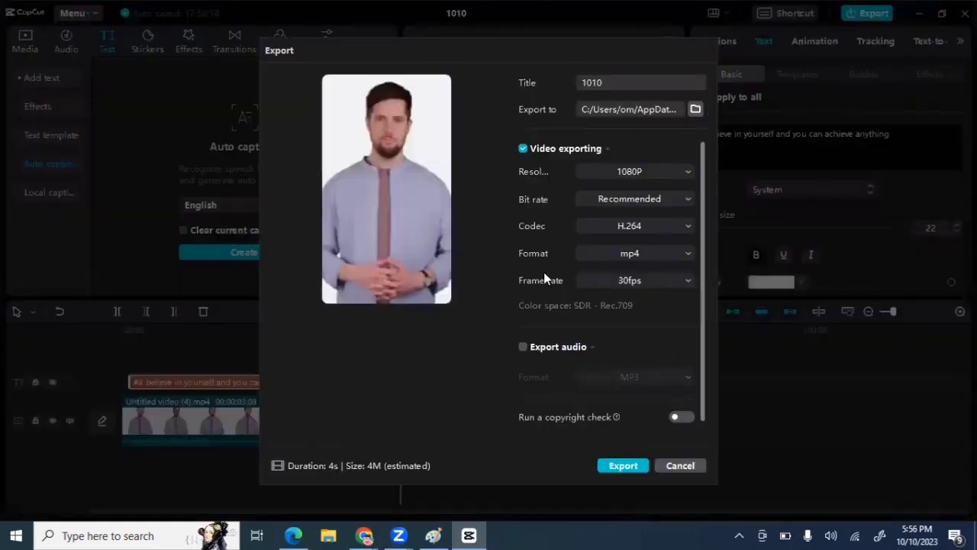
left_click(621, 466)
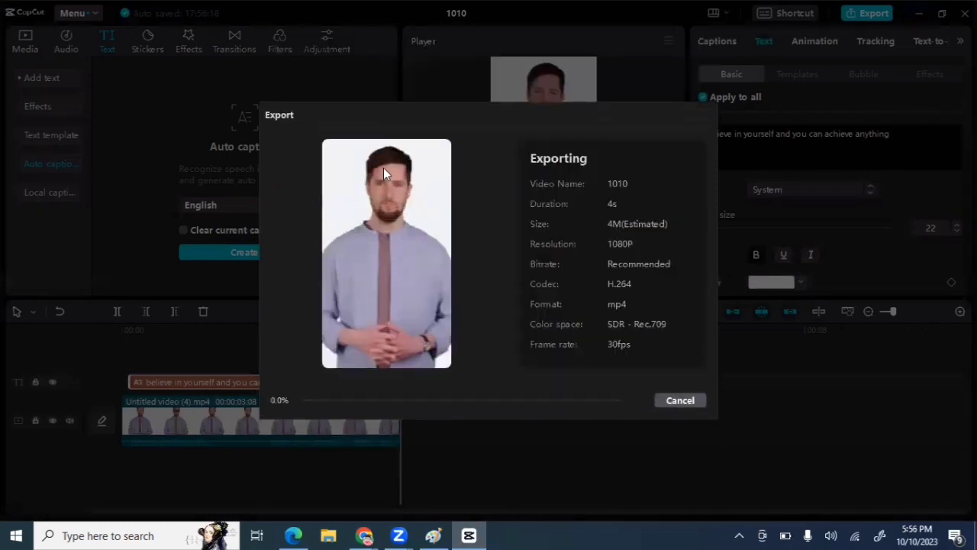